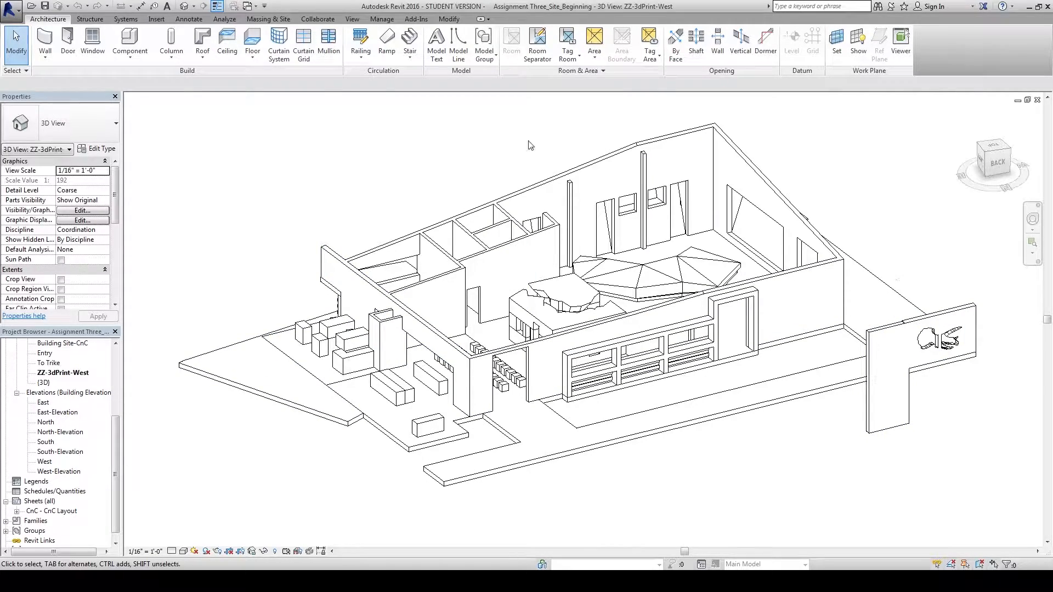
- Create a new sheet using the 11x6 Rep2 Sheet titleblock
middle_click_drag(280, 172, 250, 179, "shift")
mouse_move(323, 191)
middle_mouse_down("shift")
mouse_move(307, 199)
mouse_move(313, 211)
mouse_move(321, 191)
mouse_move(332, 206)
middle_mouse_up("shift")
scroll(322, 206, "up", 1)
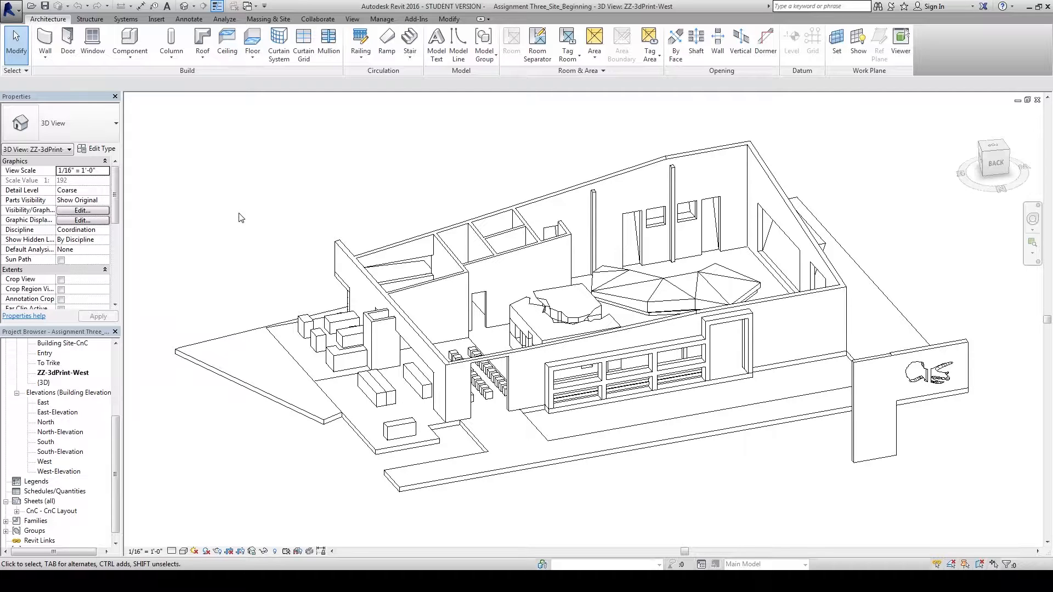
right_click(35, 502)
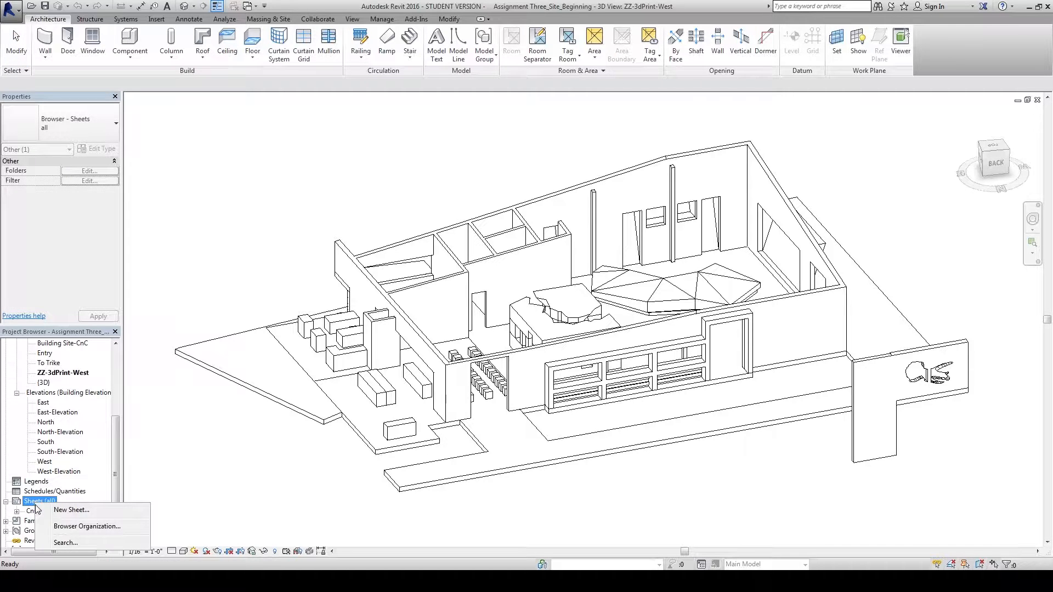
left_click(65, 510)
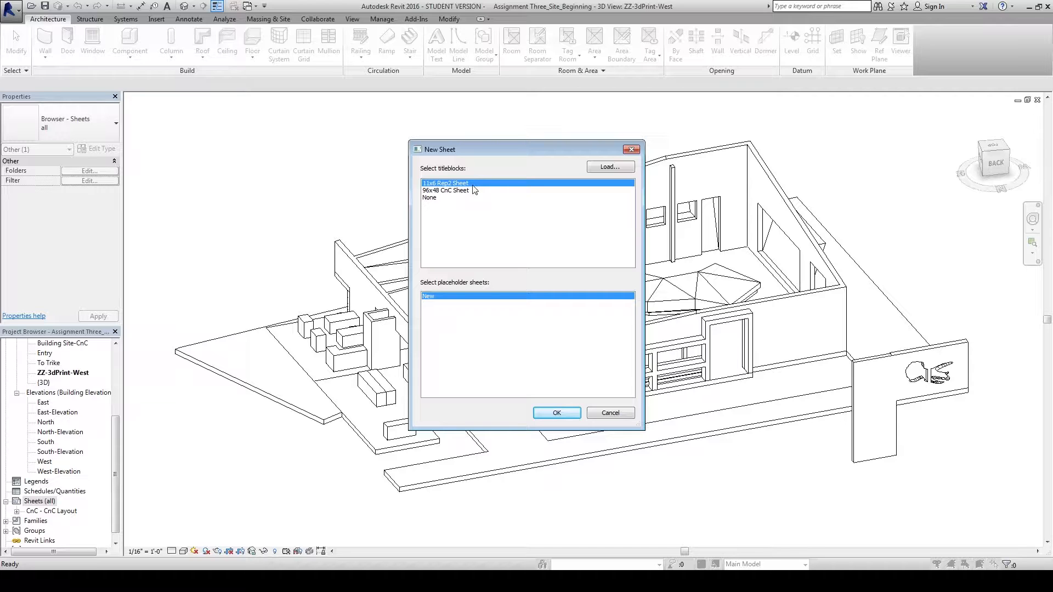
left_click(556, 413)
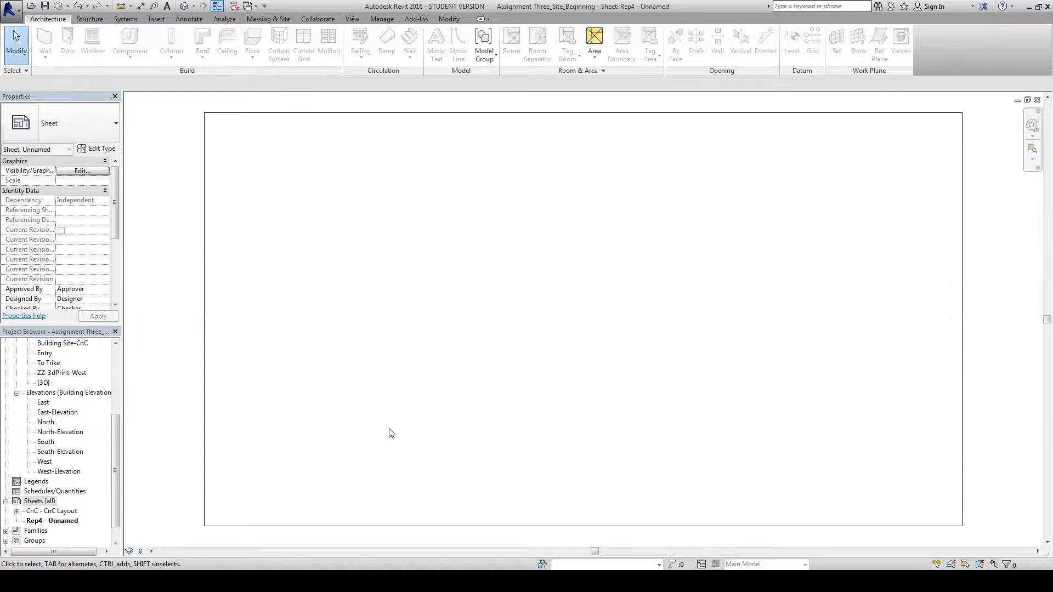
scroll(530, 402, "down", 2)
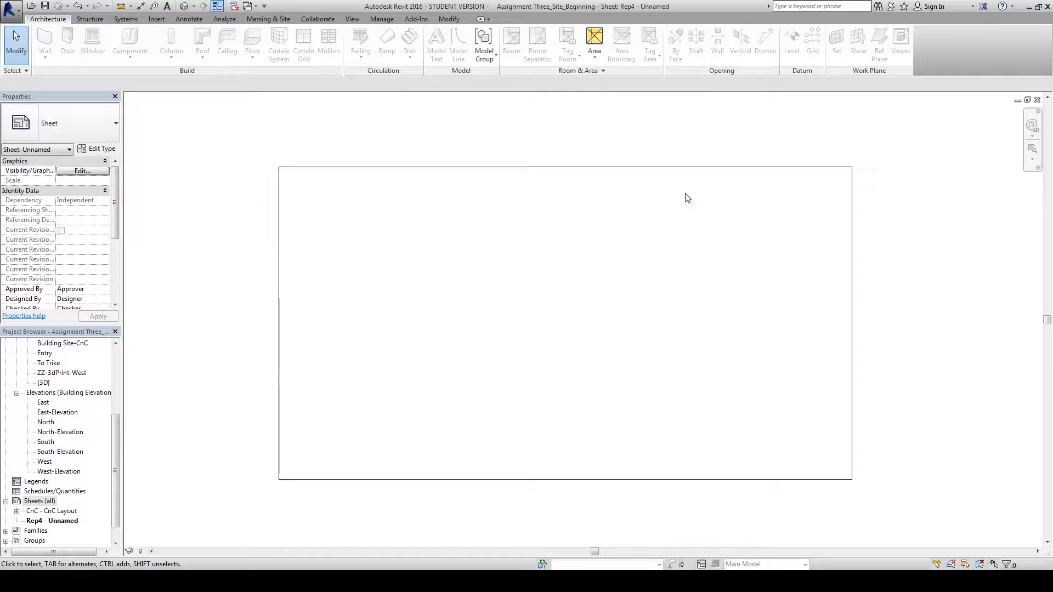
scroll(475, 374, "down", 1)
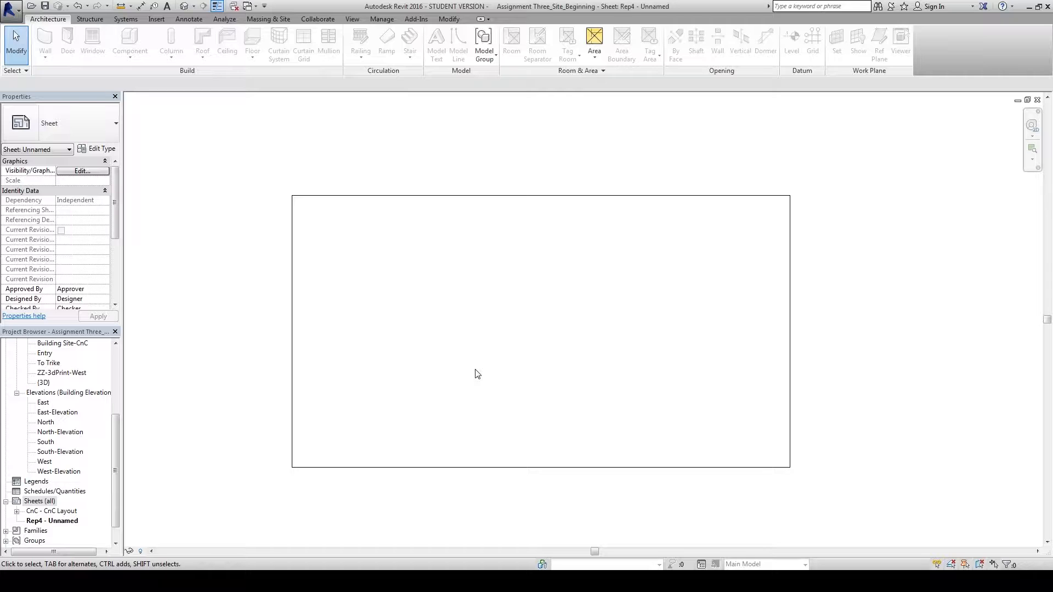
middle_click_drag(501, 359, 490, 362)
- Open the ZZ-3dPrint-West 3D view and orient it to look straight down from the top
left_click_drag(117, 445, 118, 433)
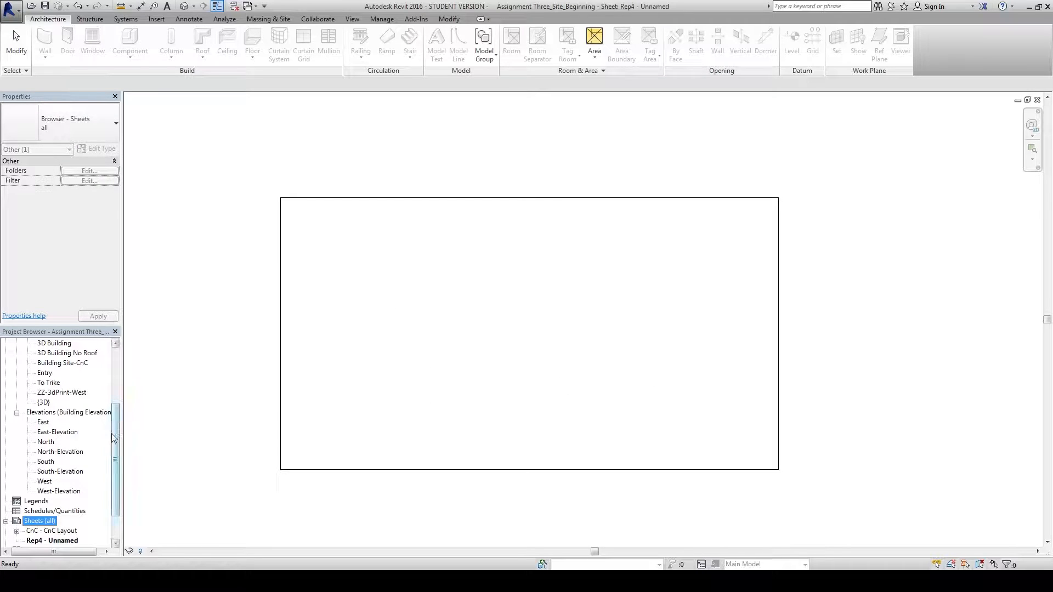
mouse_move(115, 436)
left_mouse_down()
mouse_move(116, 426)
mouse_move(117, 449)
mouse_move(127, 380)
mouse_move(125, 433)
left_mouse_up()
left_click(220, 427)
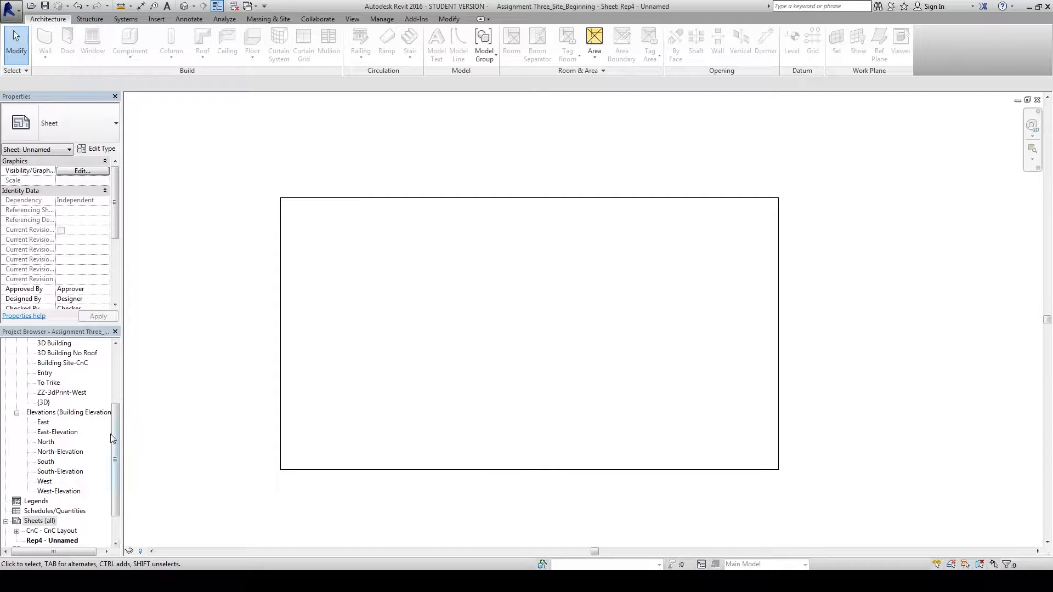
left_click_drag(116, 427, 117, 415)
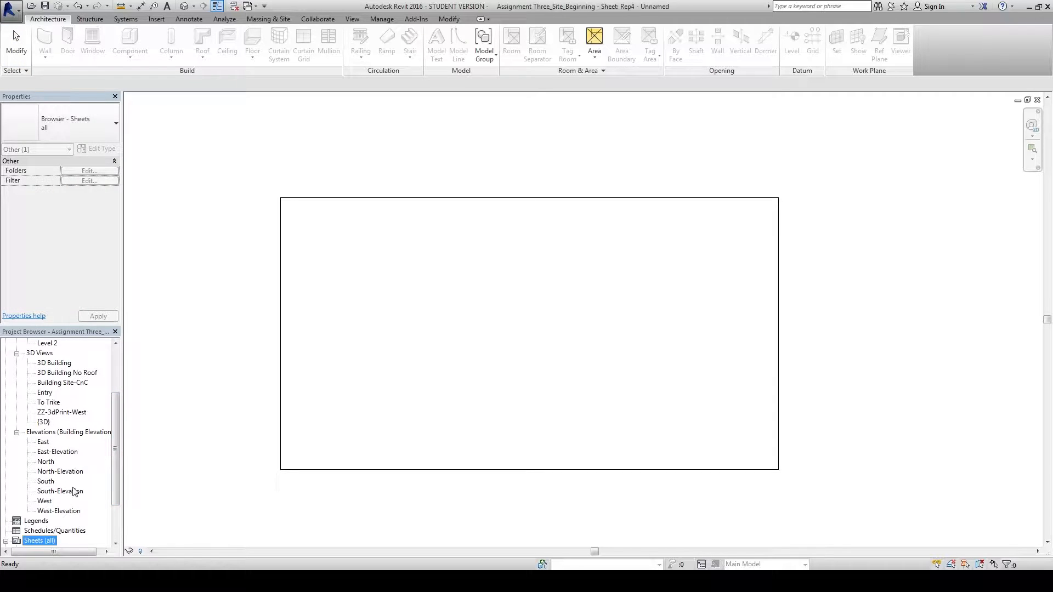
double_click(55, 412)
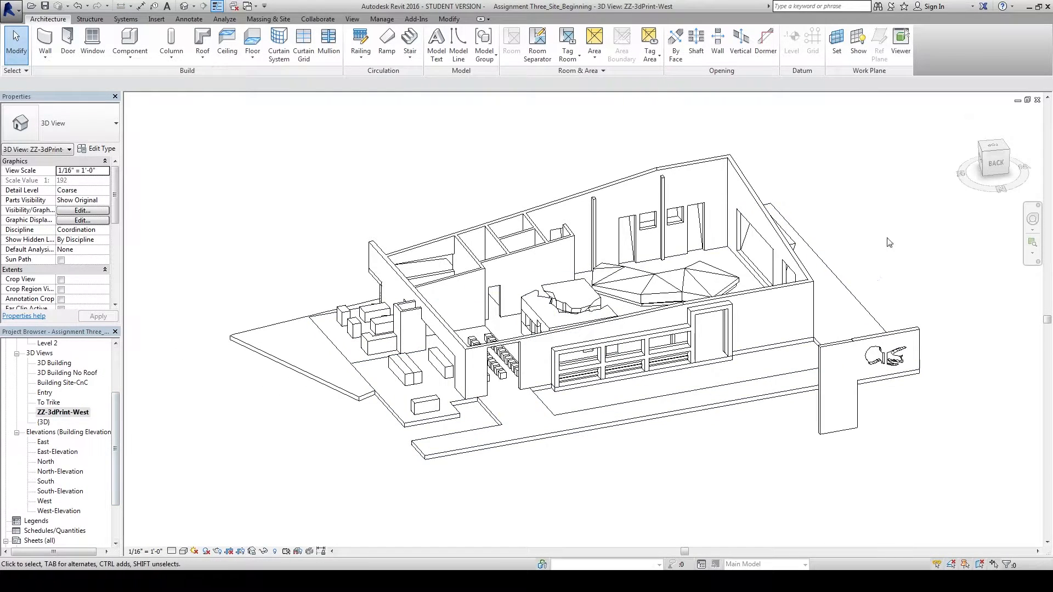
left_click(993, 150)
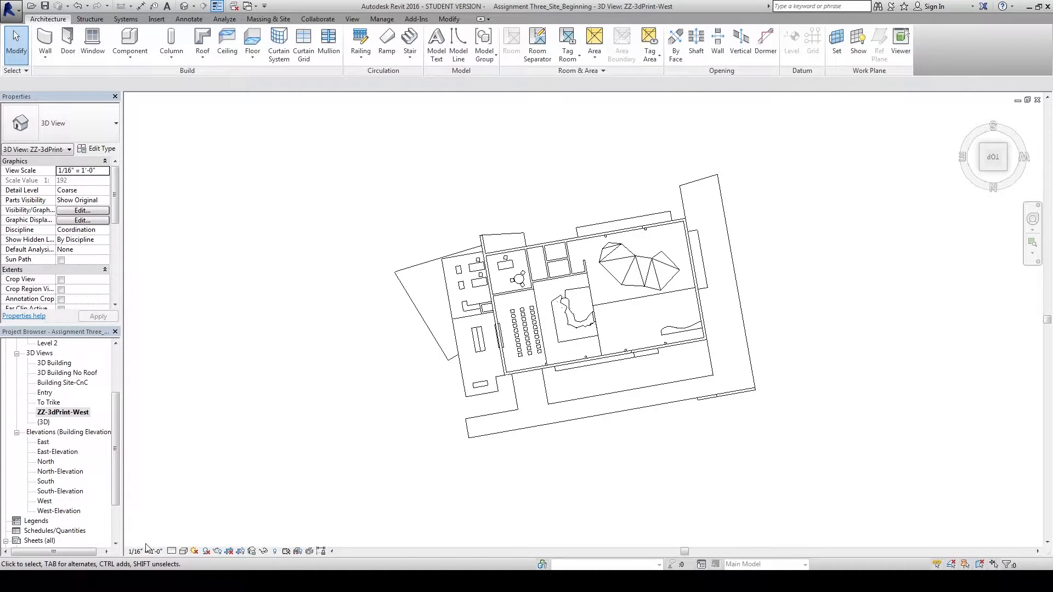
- Open the new Rep4 sheet and place the ZZ-3dPrint-West view roughly centred on it
scroll(117, 426, "down", 2)
double_click(71, 511)
scroll(119, 484, "up", 3)
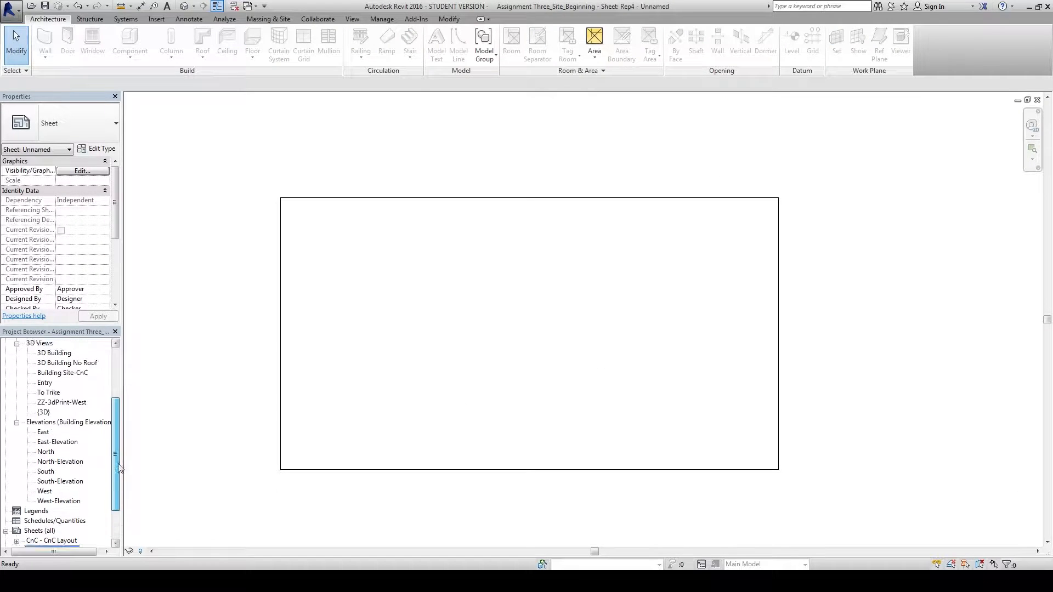
left_click(53, 443)
left_click_drag(61, 442, 479, 378)
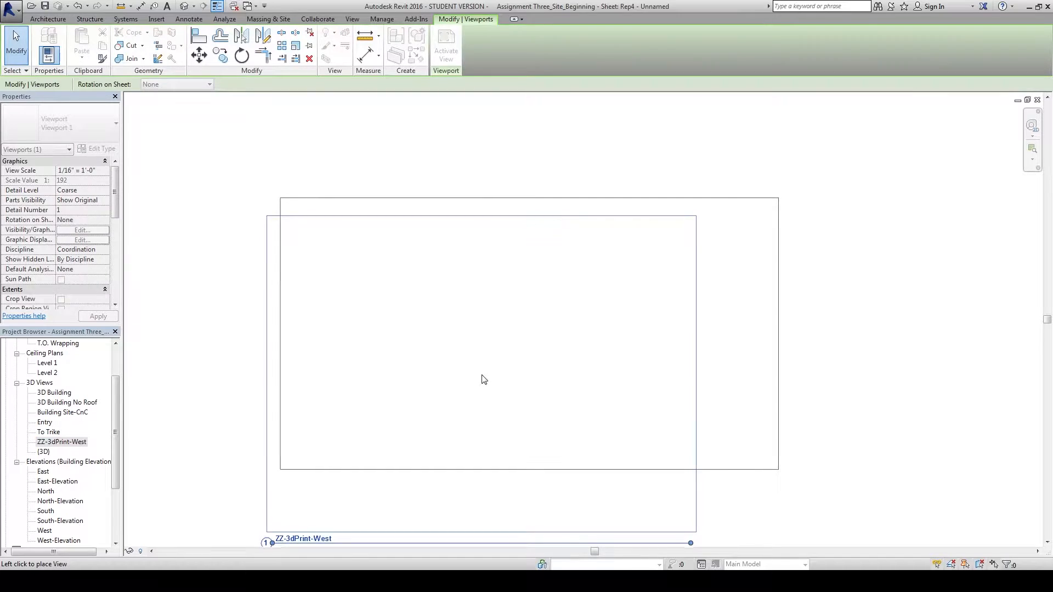
left_click(530, 335)
key("Up")
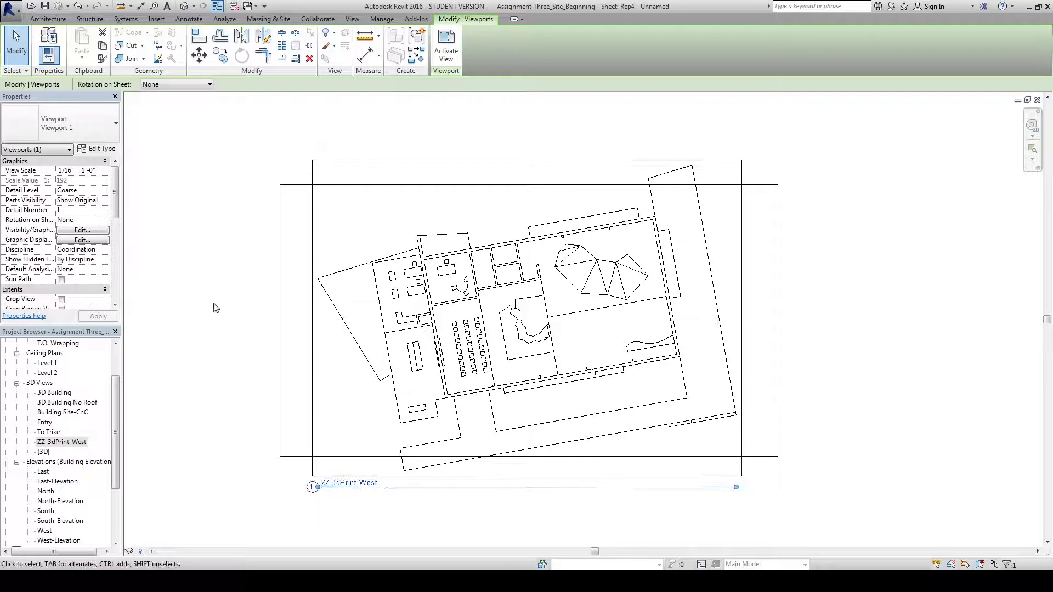
middle_click_drag(213, 302, 204, 315)
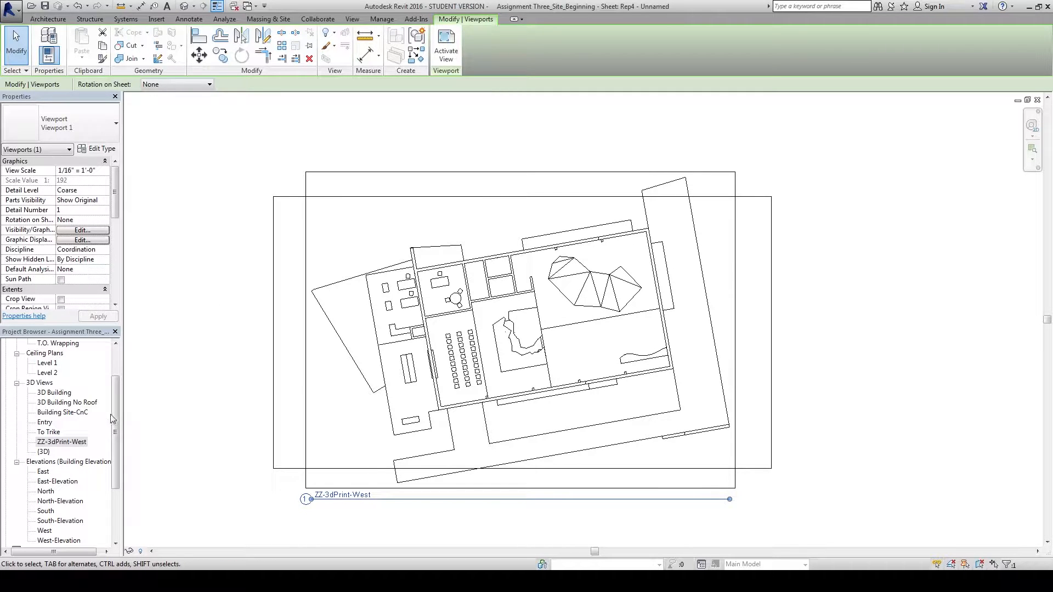
- Reopen the ZZ-3dPrint-West 3D view and turn on its section box
left_click_drag(116, 406, 116, 402)
double_click(63, 454)
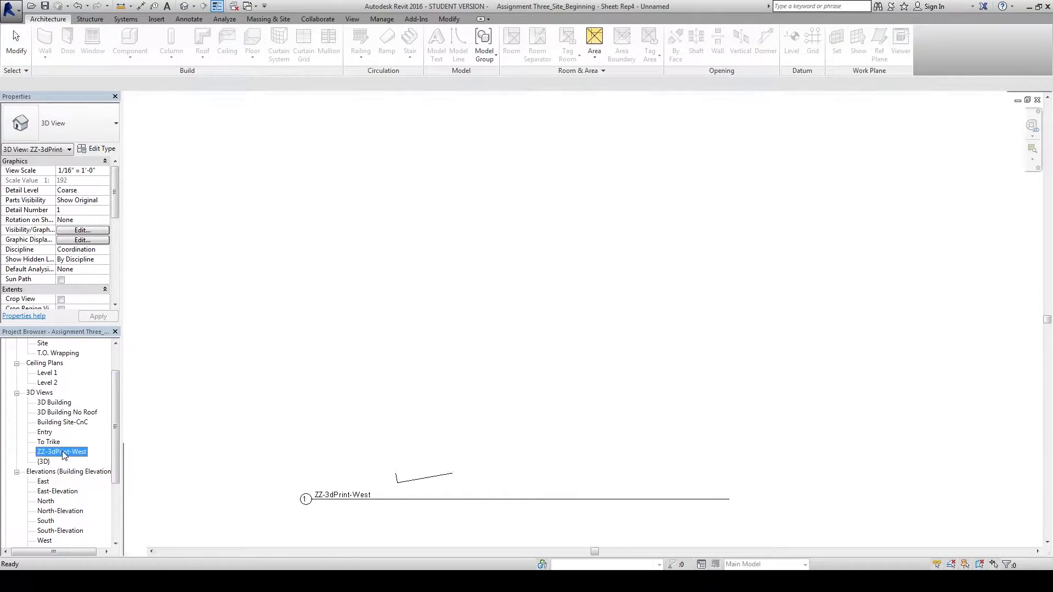
middle_click_drag(397, 407, 617, 416, "shift")
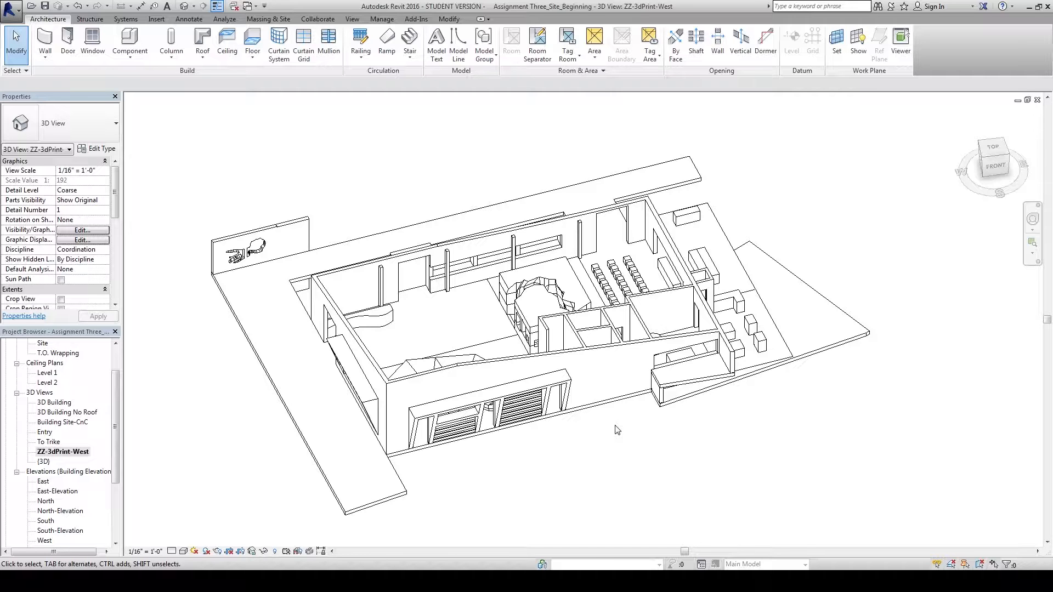
middle_click_drag(650, 445, 671, 436)
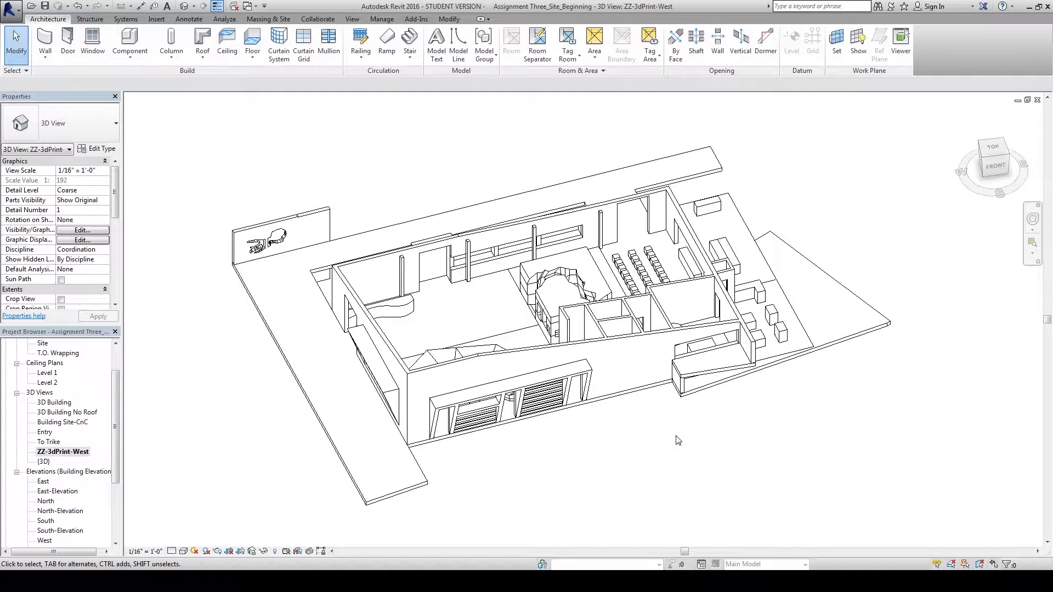
middle_click_drag(787, 439, 686, 446, "shift")
mouse_move(511, 443)
middle_mouse_down()
mouse_move(496, 454)
mouse_move(559, 449)
mouse_move(554, 437)
mouse_move(564, 435)
mouse_move(507, 453)
middle_mouse_up()
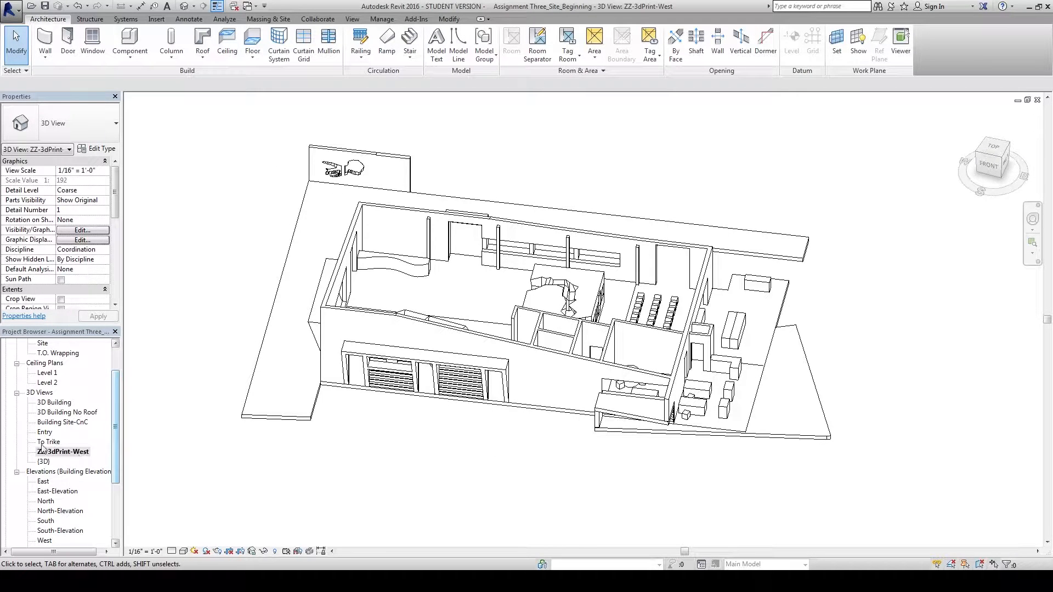
left_click_drag(116, 182, 112, 230)
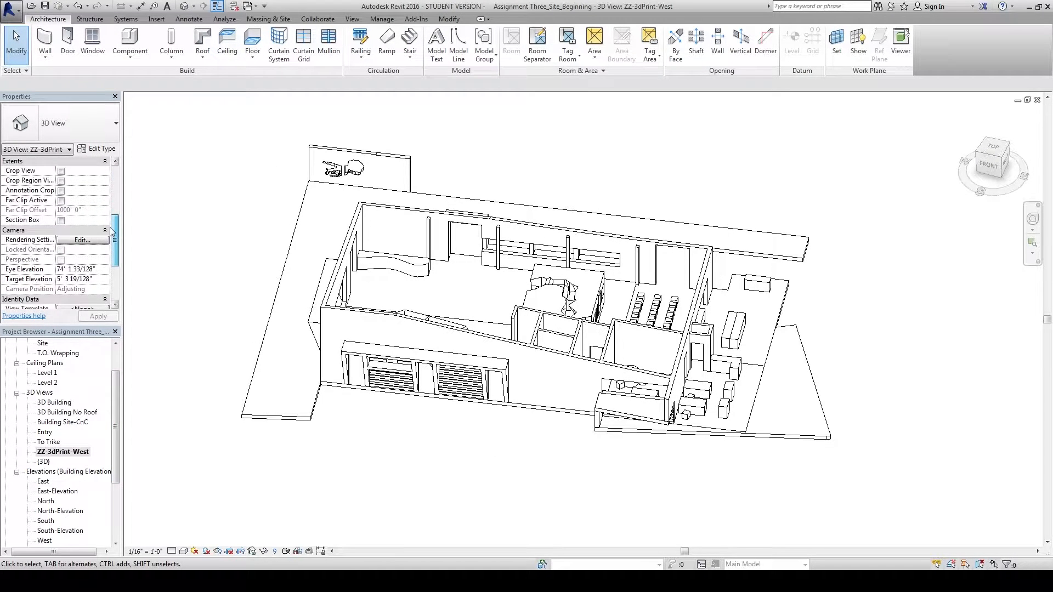
left_click(61, 220)
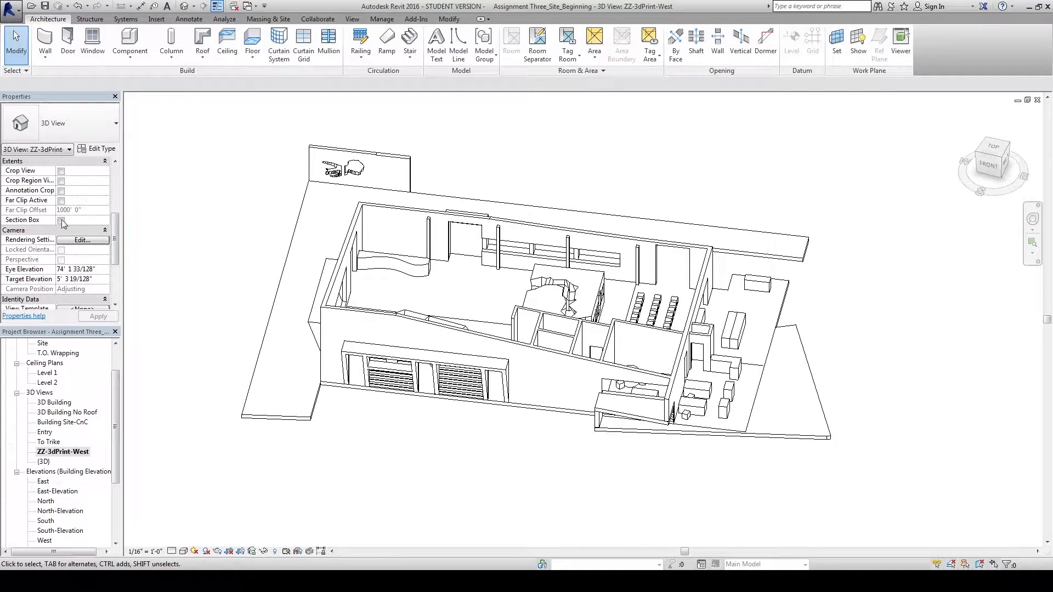
middle_click_drag(221, 267, 728, 382)
scroll(261, 265, "down", 1)
middle_click_drag(296, 347, 268, 356)
- Pull the section box's side face inward past the seating room so the cut lies just beside the faceted mass
left_click(224, 317)
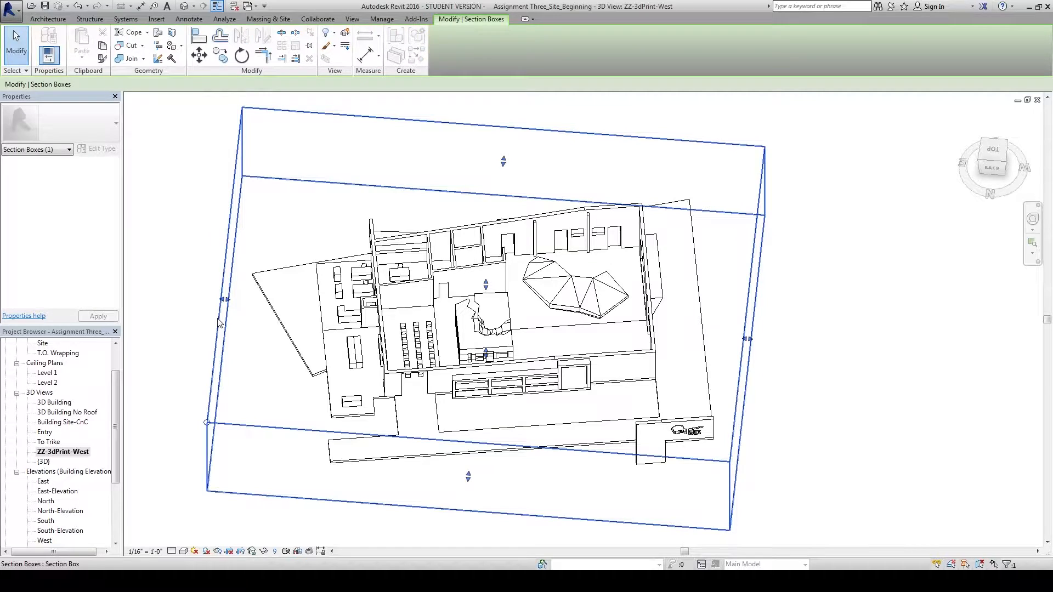
left_click_drag(226, 299, 442, 348)
middle_click_drag(442, 347, 774, 407, "shift")
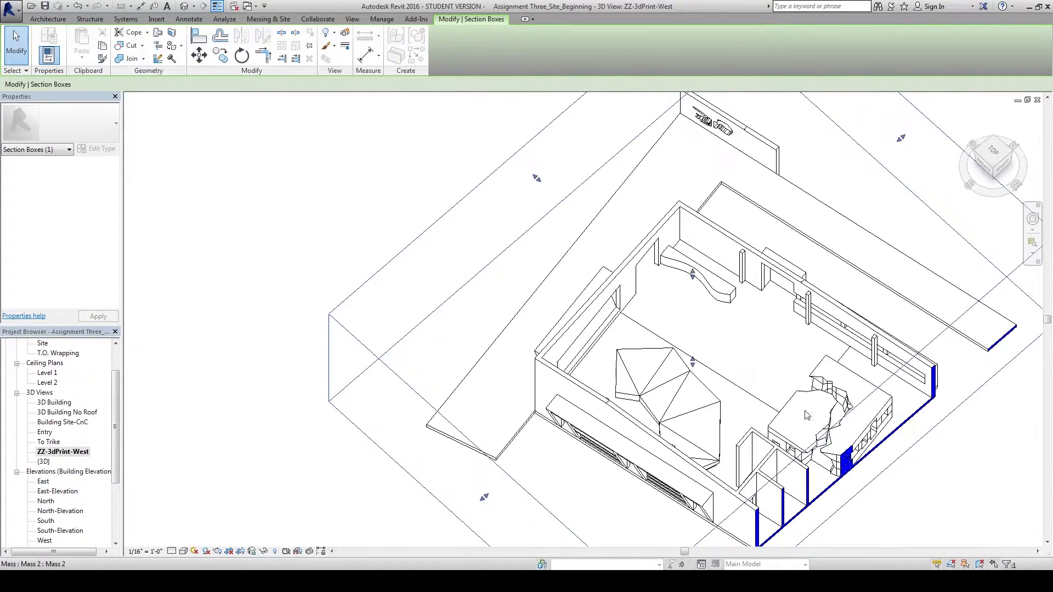
middle_click_drag(978, 486, 916, 373)
scroll(801, 208, "up", 2)
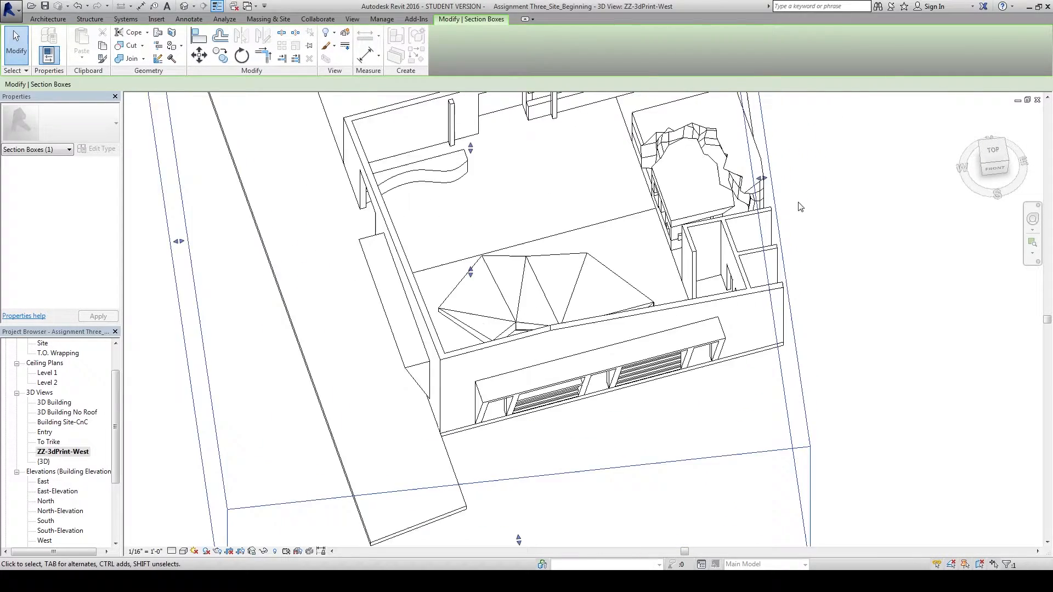
left_click_drag(749, 171, 762, 170)
middle_click_drag(831, 194, 850, 268, "shift")
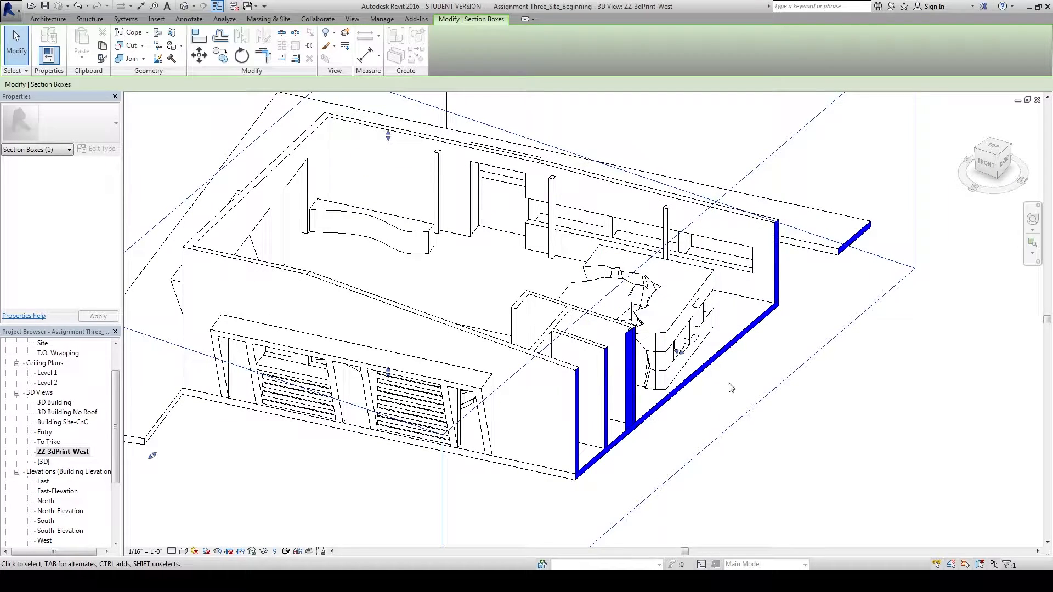
- Try moving the section box's cut face further inward so it slices through the faceted mass
left_click_drag(679, 351, 629, 337)
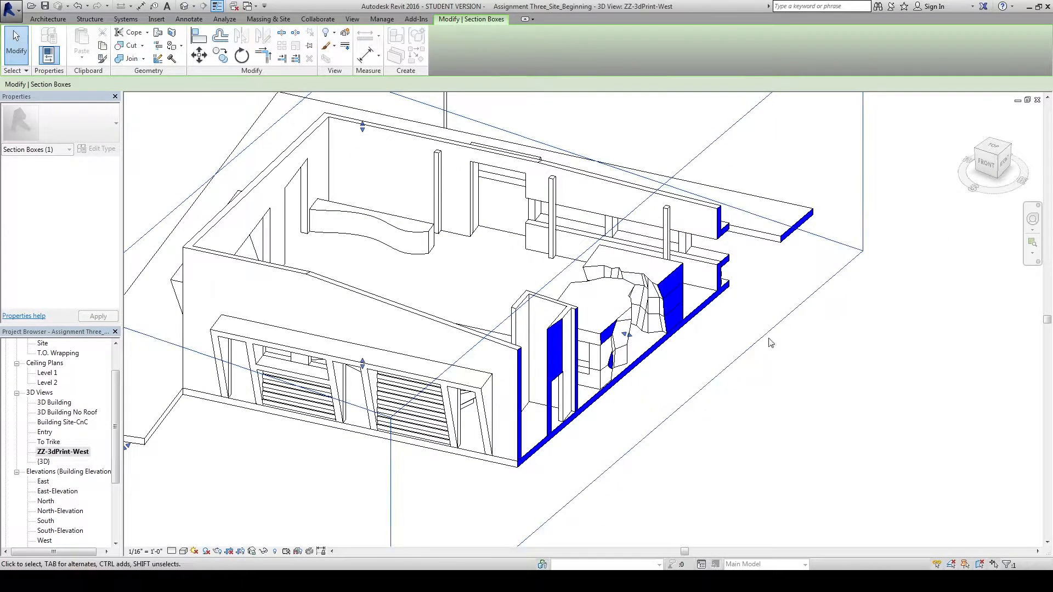
middle_click_drag(765, 283, 785, 302, "shift")
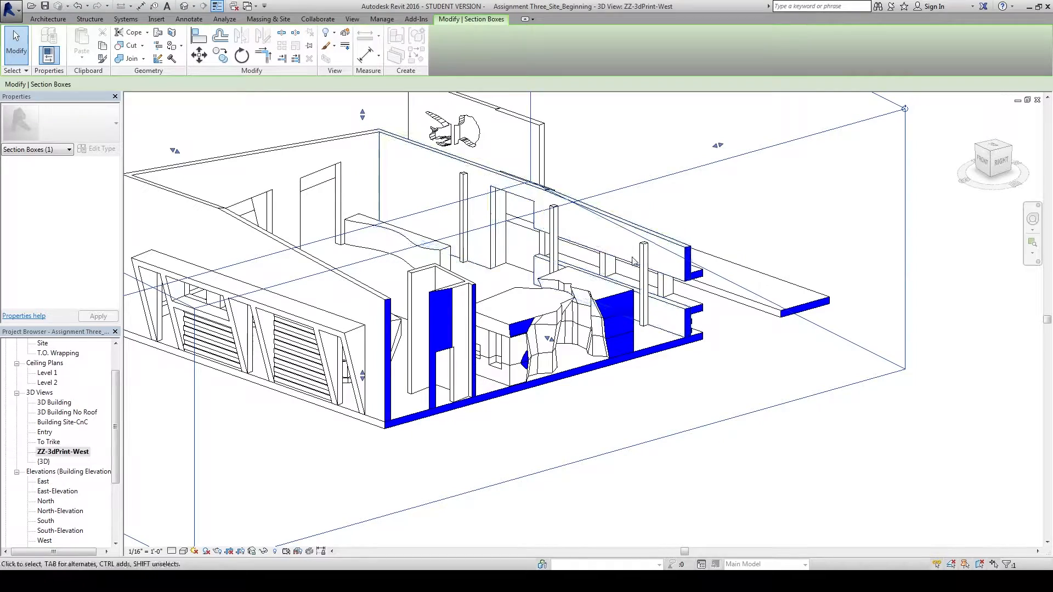
middle_click_drag(736, 396, 779, 405, "shift")
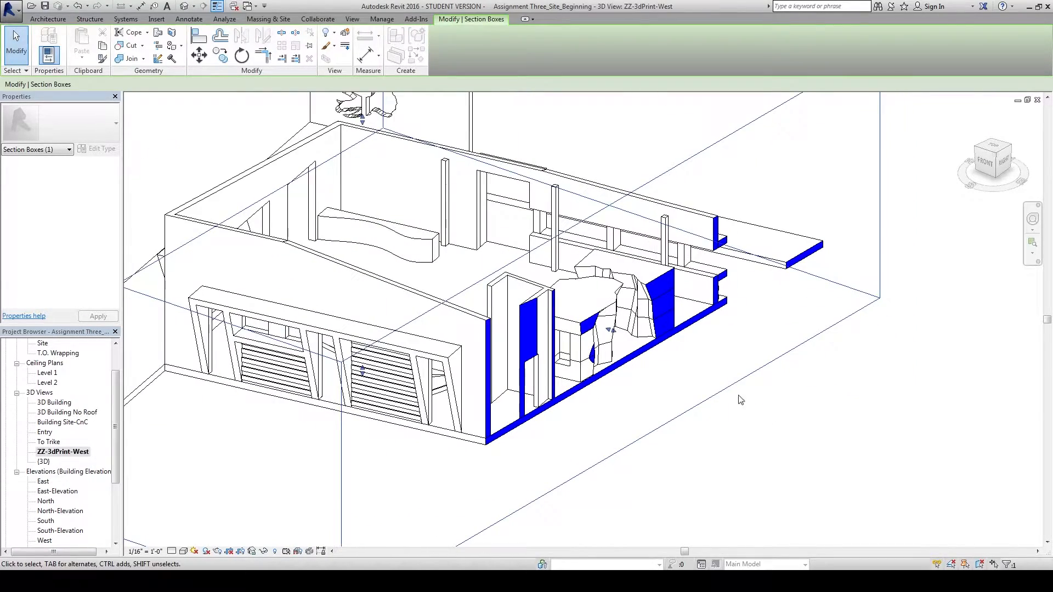
scroll(627, 343, "up", 1)
- Move the section box's cut face back outward until it clears the faceted mass
left_click_drag(607, 330, 674, 363)
middle_click_drag(723, 406, 737, 301, "shift")
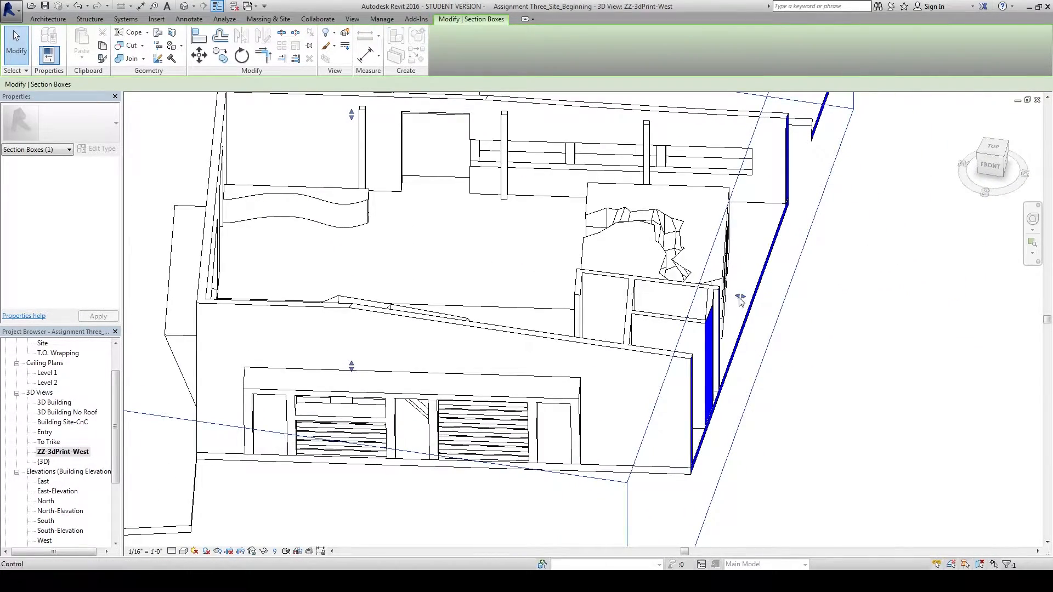
scroll(817, 362, "down", 1)
middle_click_drag(828, 355, 800, 369, "shift")
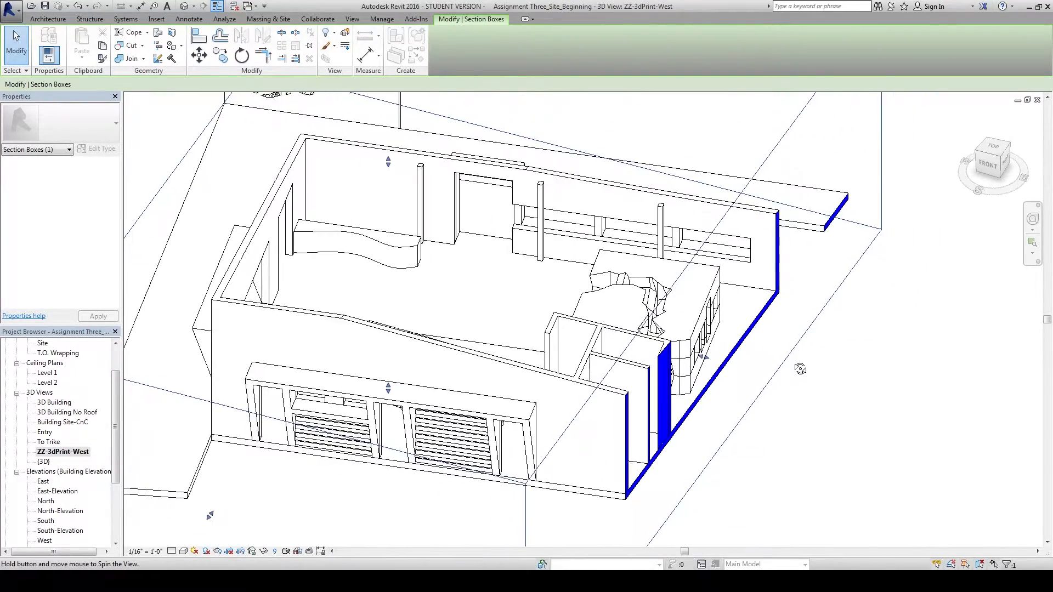
- Nudge the cut face slightly inward so it crosses the partition walls cleanly, and deselect the section box
scroll(643, 369, "up", 3)
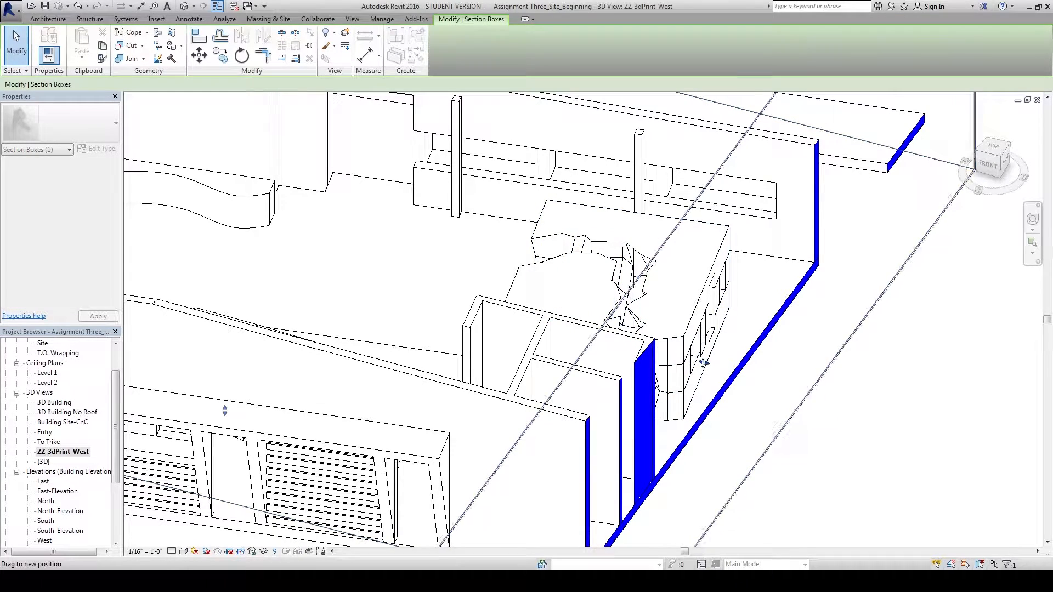
left_click_drag(703, 362, 698, 361)
middle_click_drag(854, 437, 849, 407, "shift")
scroll(737, 308, "up", 2)
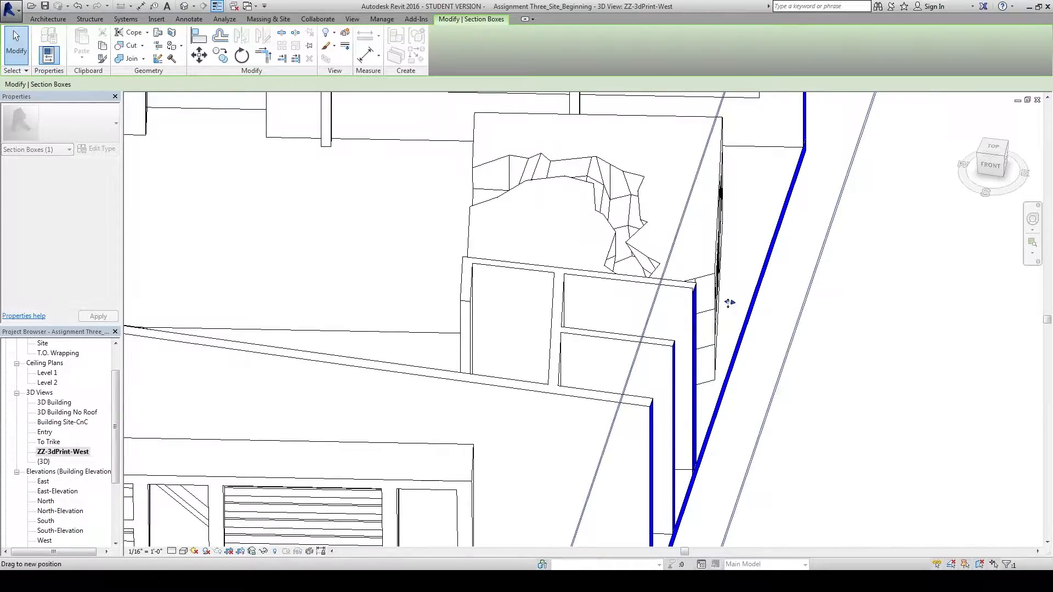
scroll(841, 352, "down", 4)
key("Escape")
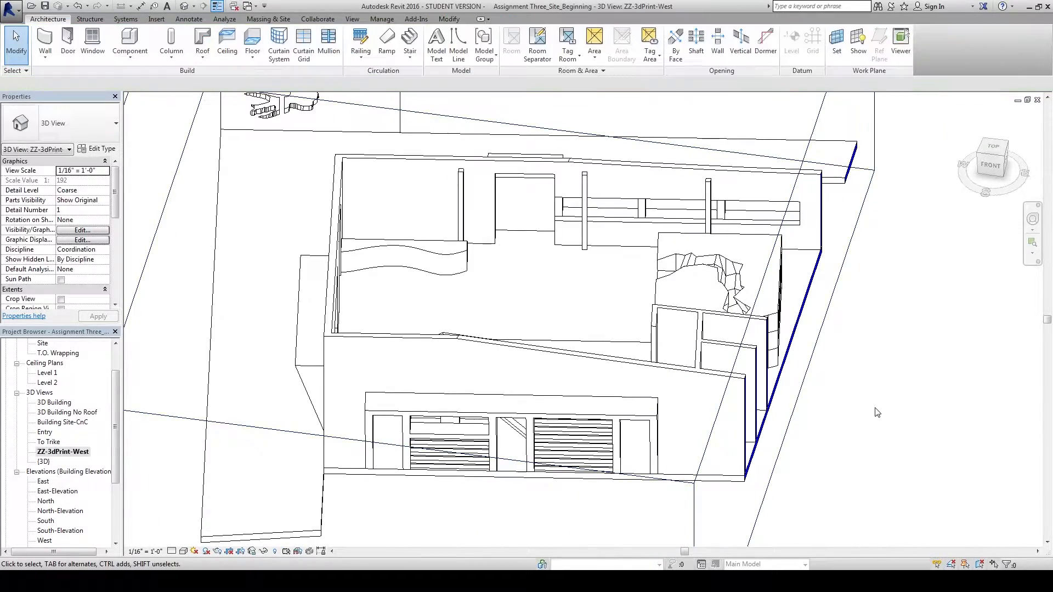
middle_click_drag(877, 411, 848, 383, "shift")
scroll(847, 383, "down", 5)
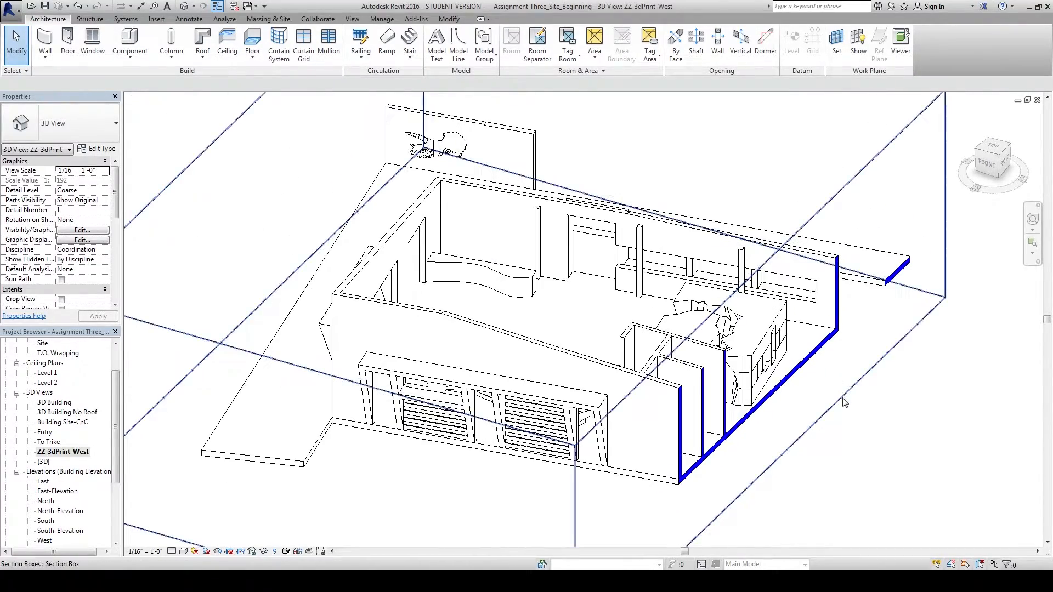
middle_click_drag(843, 451, 901, 278, "shift")
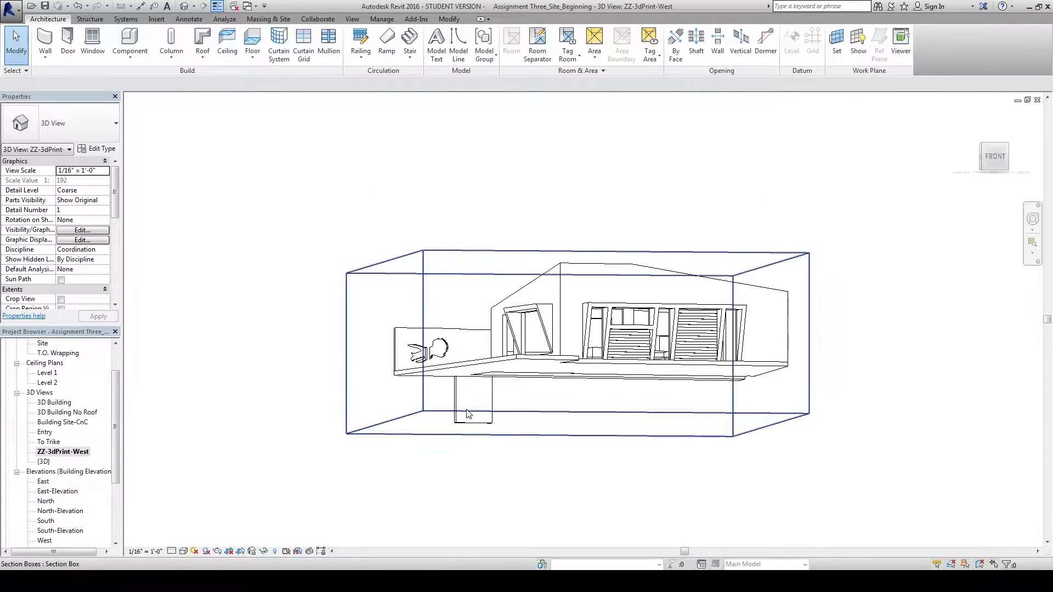
- From the front view, raise the section box's bottom face to the underside of the floor slab, and deselect the box
scroll(459, 404, "up", 3)
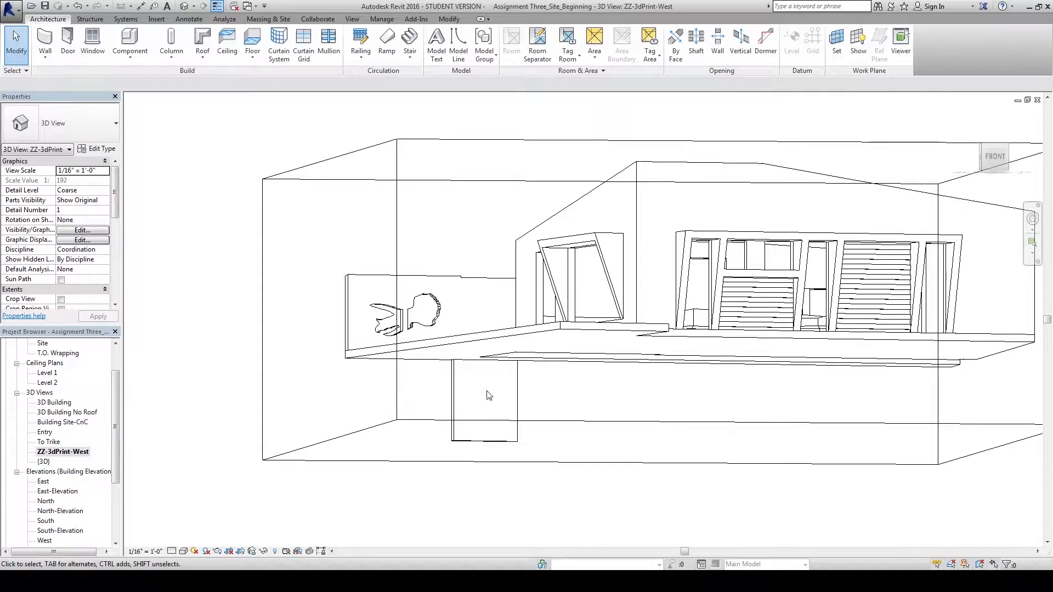
scroll(625, 427, "down", 3)
left_click(622, 457)
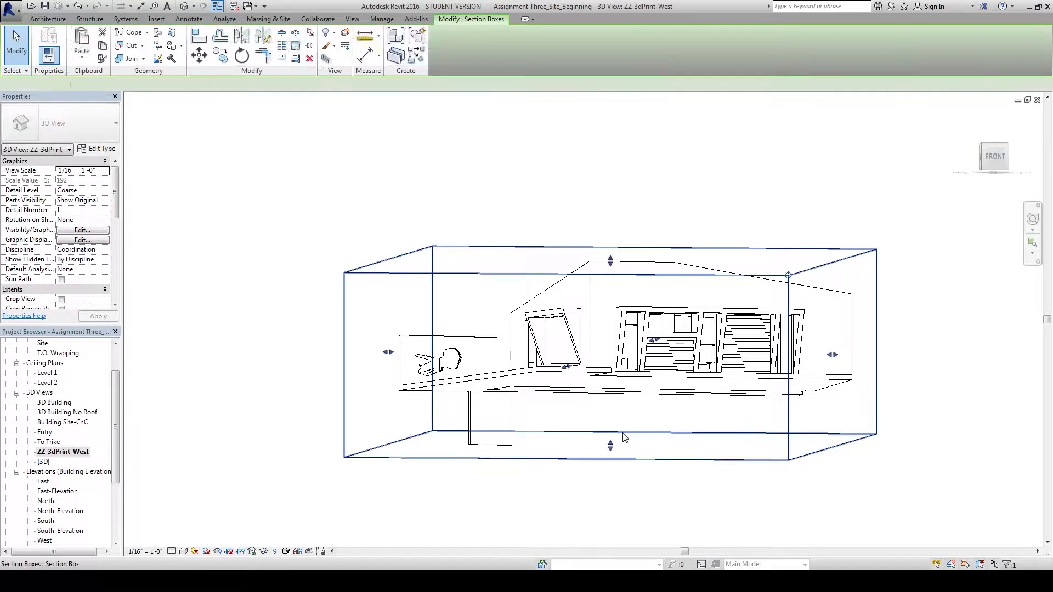
left_click(999, 167)
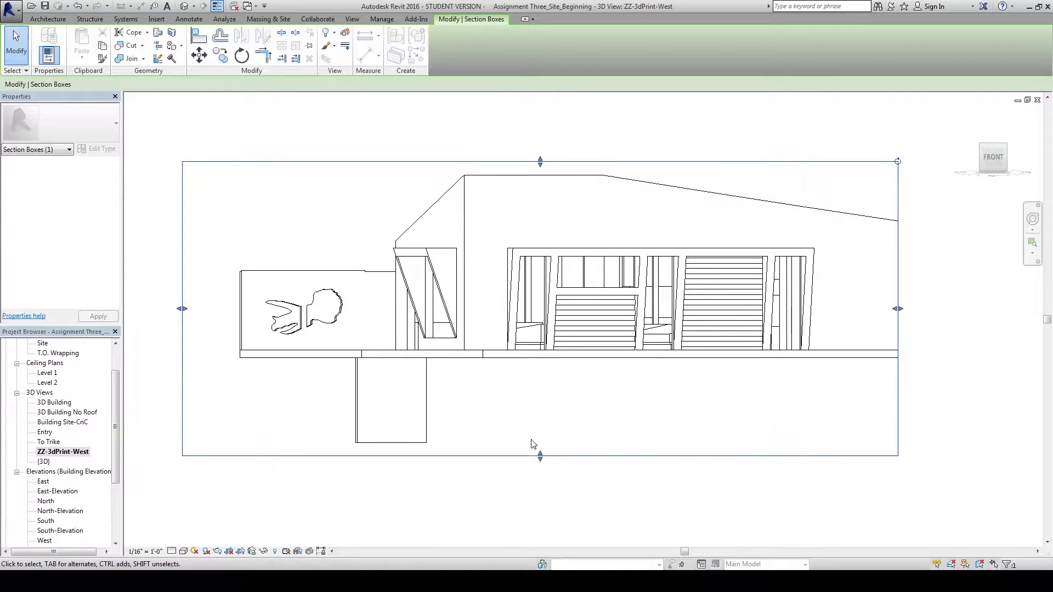
left_click_drag(540, 455, 548, 335)
scroll(543, 373, "up", 5)
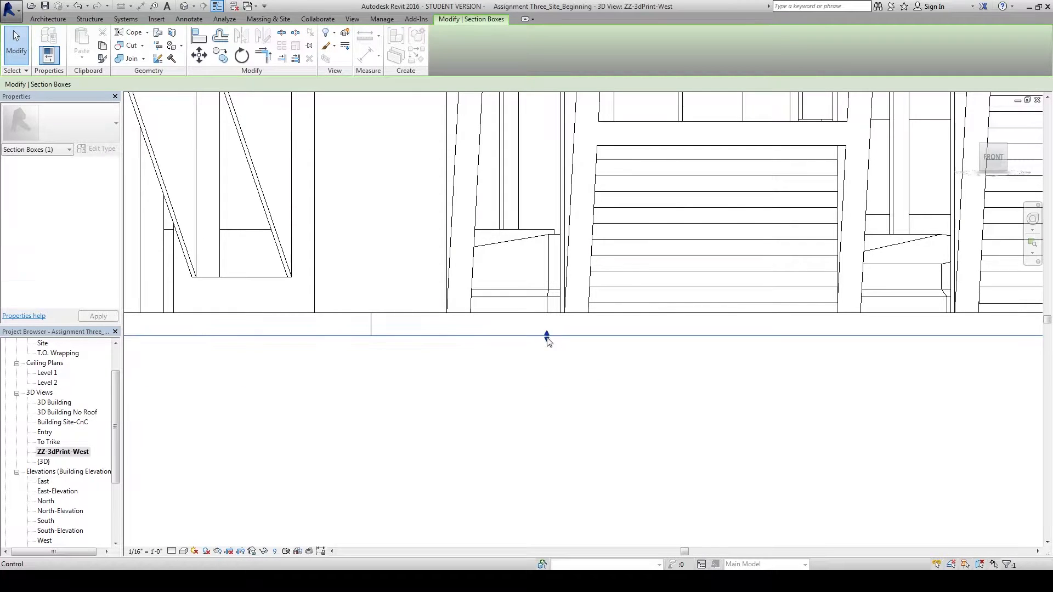
scroll(546, 384, "down", 8)
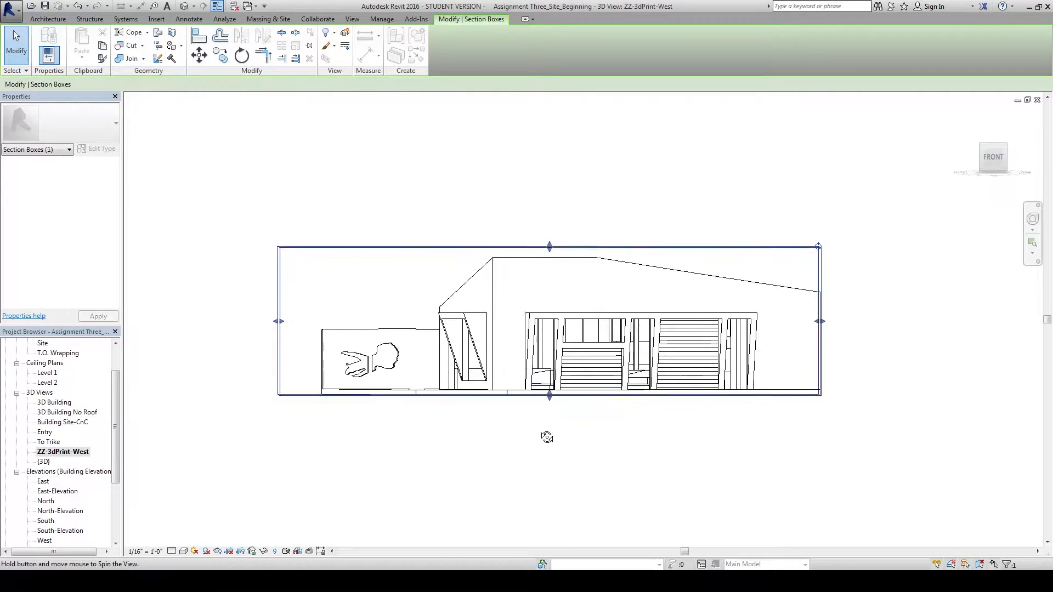
middle_click_drag(547, 437, 627, 483, "shift")
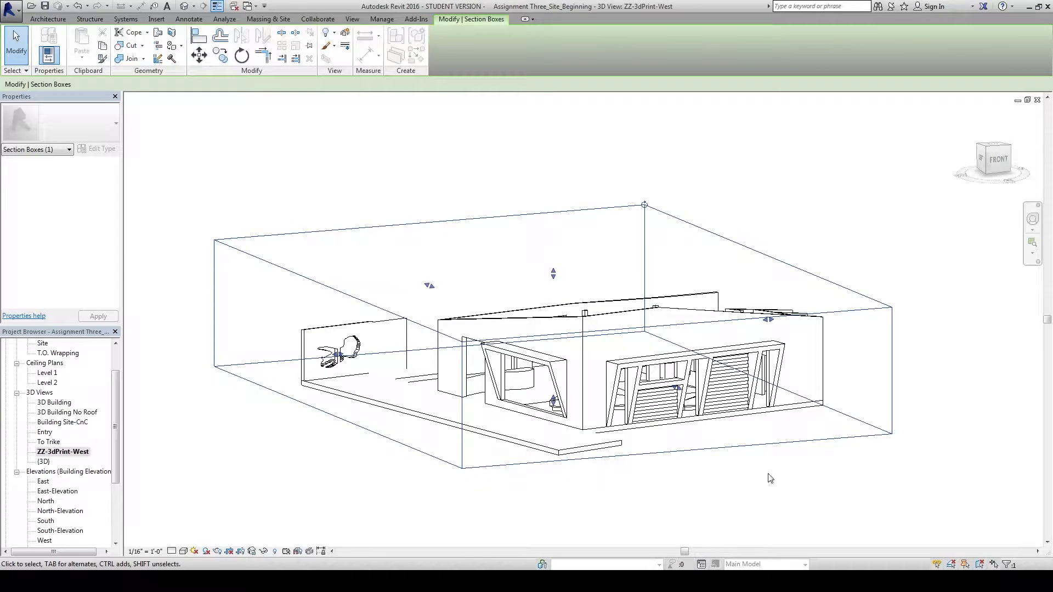
left_click(843, 473)
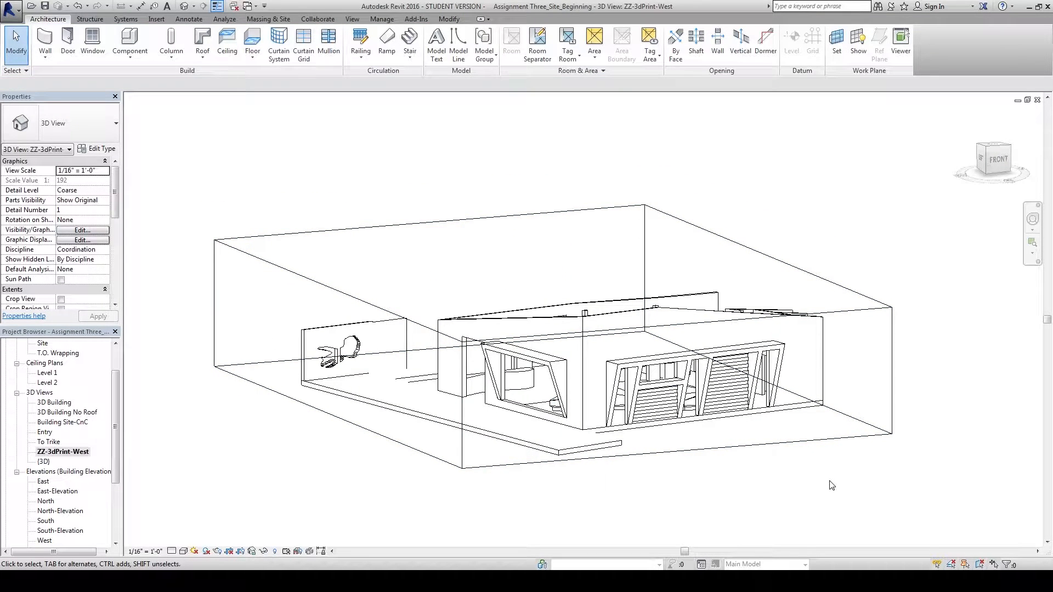
middle_click_drag(928, 414, 858, 440, "shift")
scroll(855, 440, "down", 1)
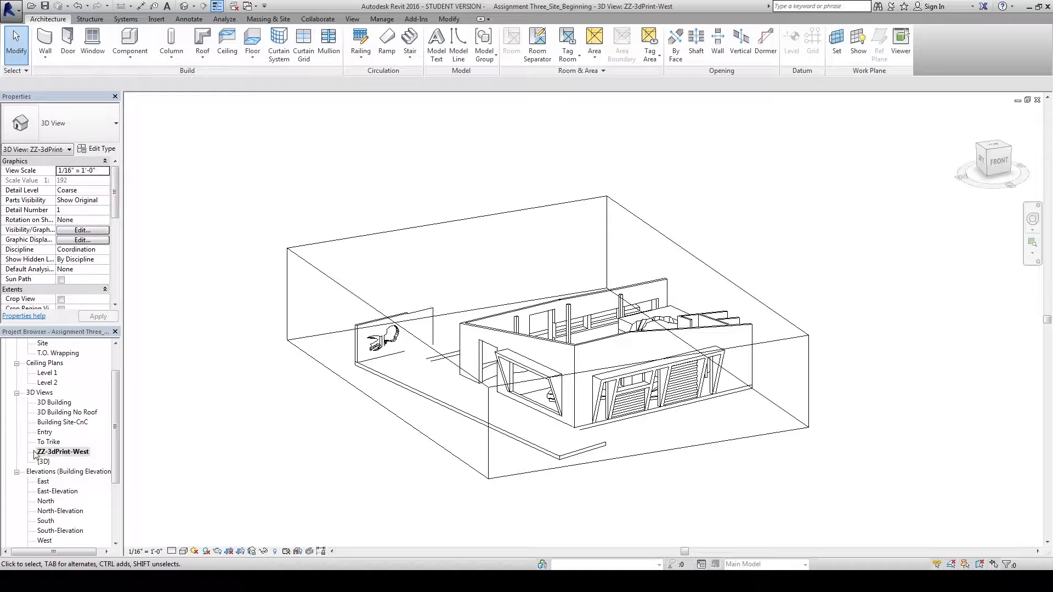
- Duplicate the ZZ-3dPrint-West view and rename the copy ZZ-3dPrint-East
right_click(79, 456)
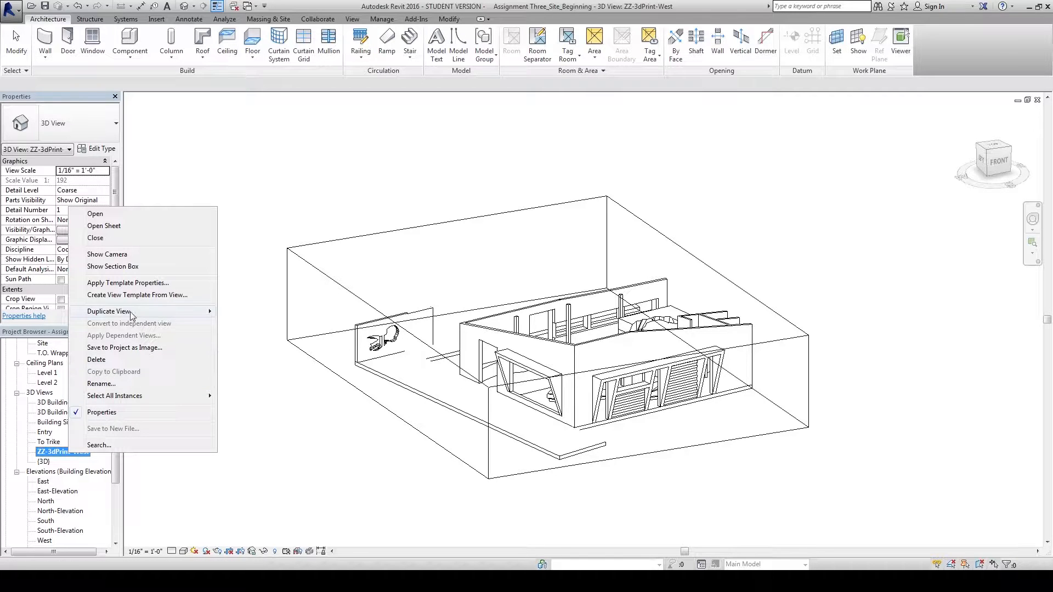
mouse_move(132, 314)
left_click(247, 312)
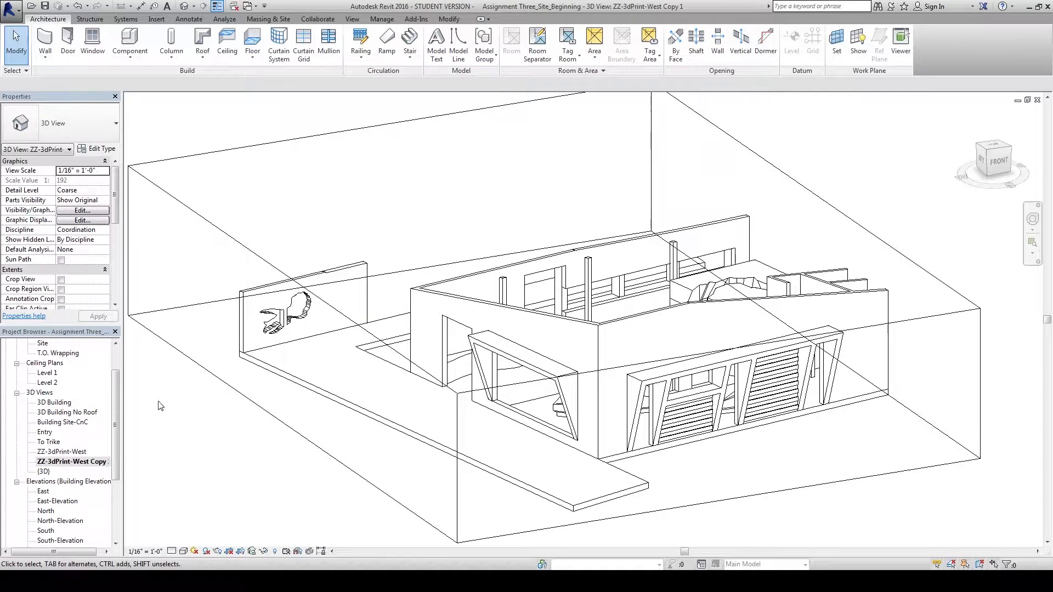
right_click(77, 465)
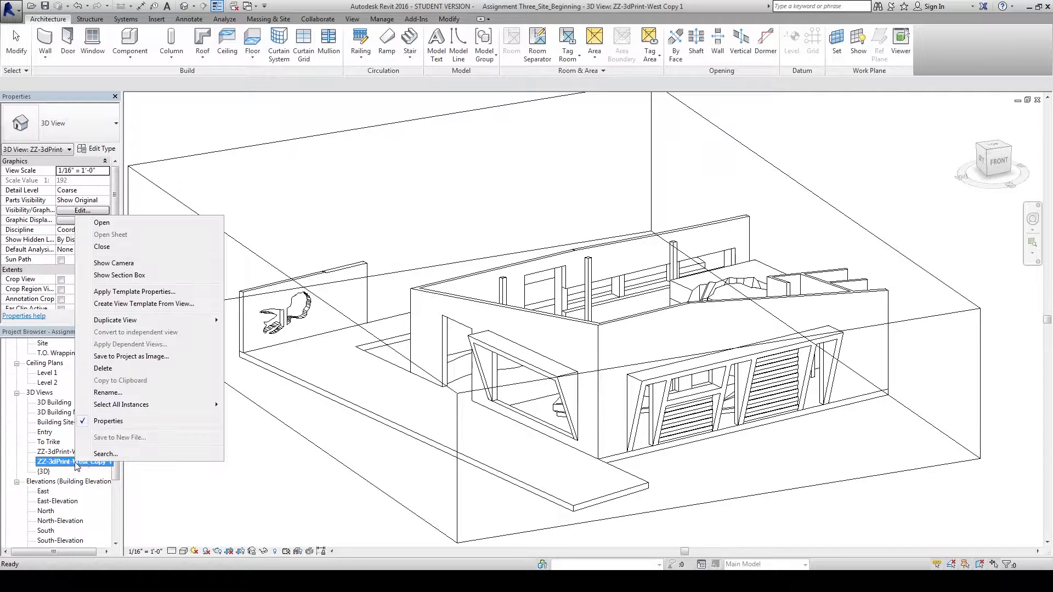
left_click(110, 393)
left_click(547, 279)
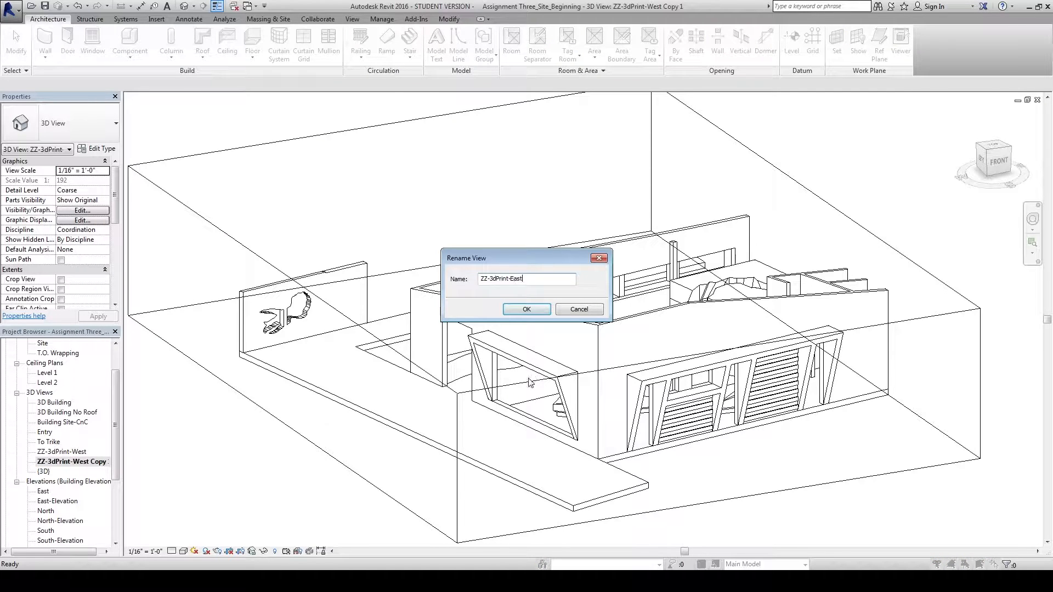
type("East")
key("Return")
- Move the section box's west face across the building up to the existing cut plane, and deselect the box
mouse_move(208, 439)
middle_mouse_down("shift")
mouse_move(210, 455)
mouse_move(296, 400)
mouse_move(316, 414)
mouse_move(209, 458)
middle_mouse_up("shift")
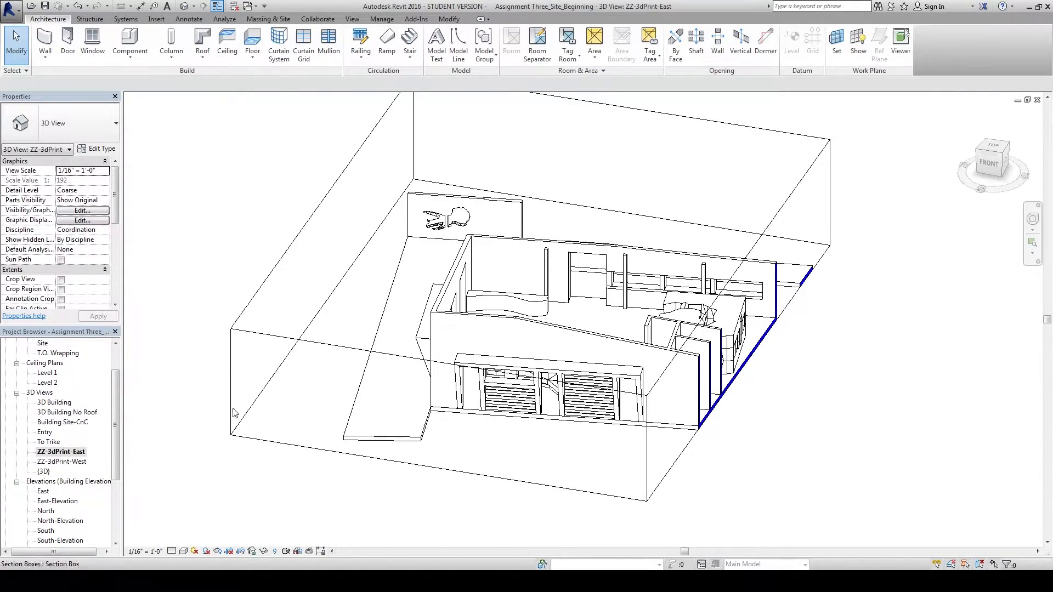
left_click(306, 218)
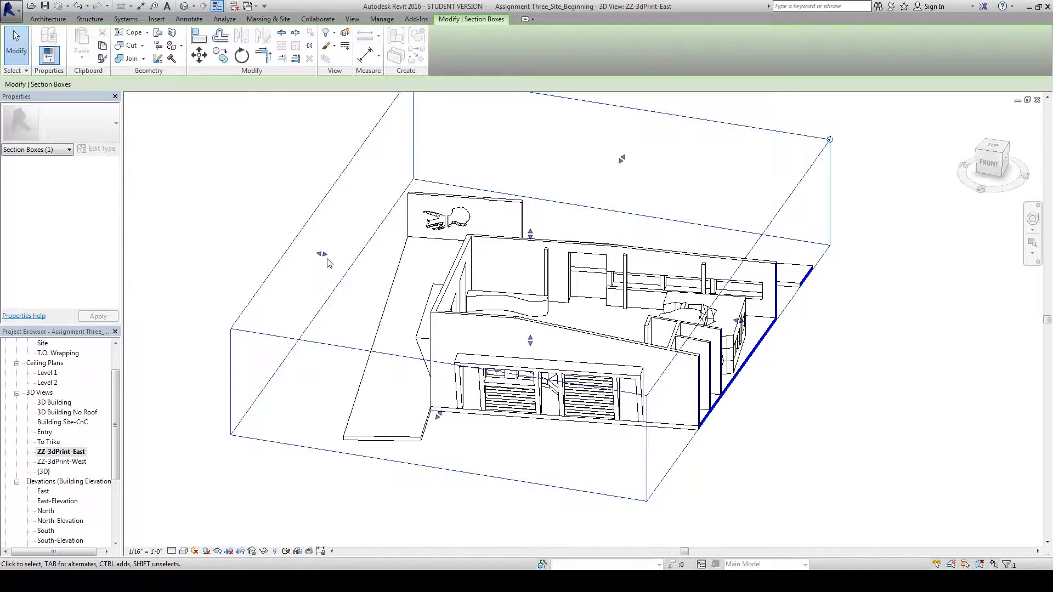
left_click_drag(322, 253, 322, 253)
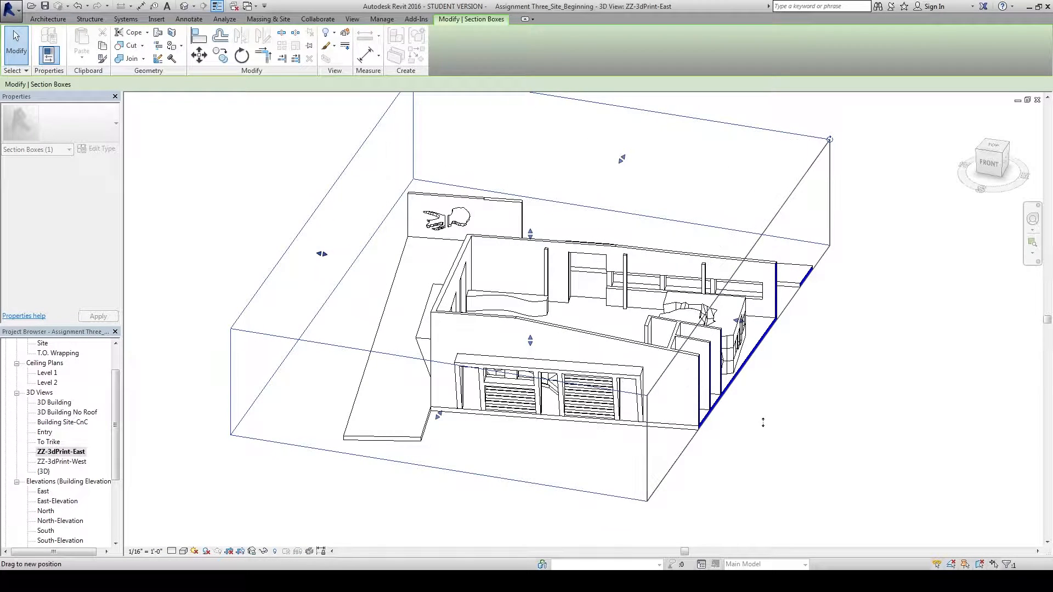
left_click_drag(762, 422, 820, 458)
middle_click_drag(735, 425, 634, 439, "shift")
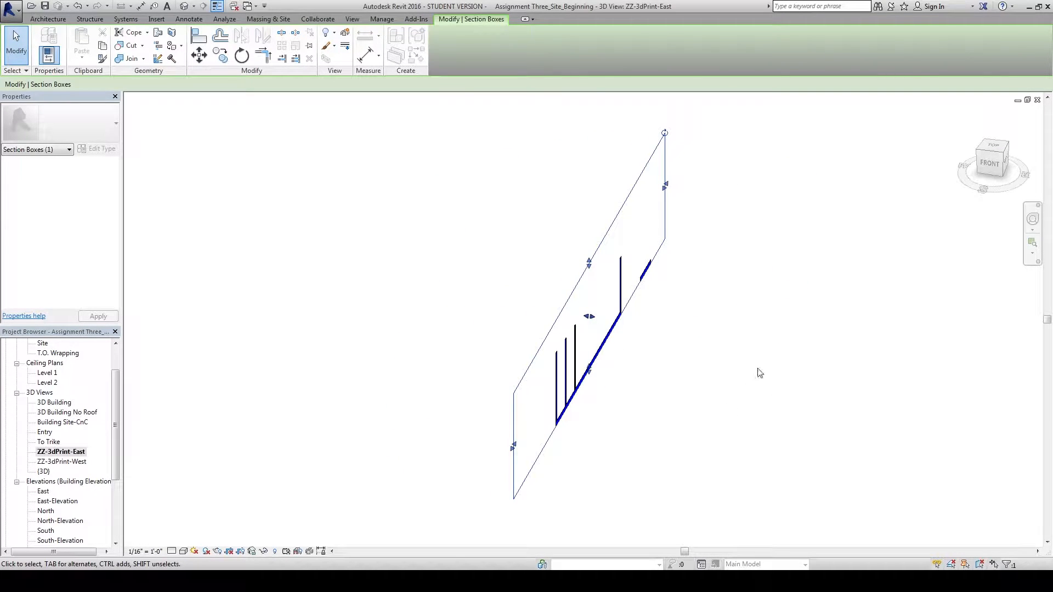
key("Escape")
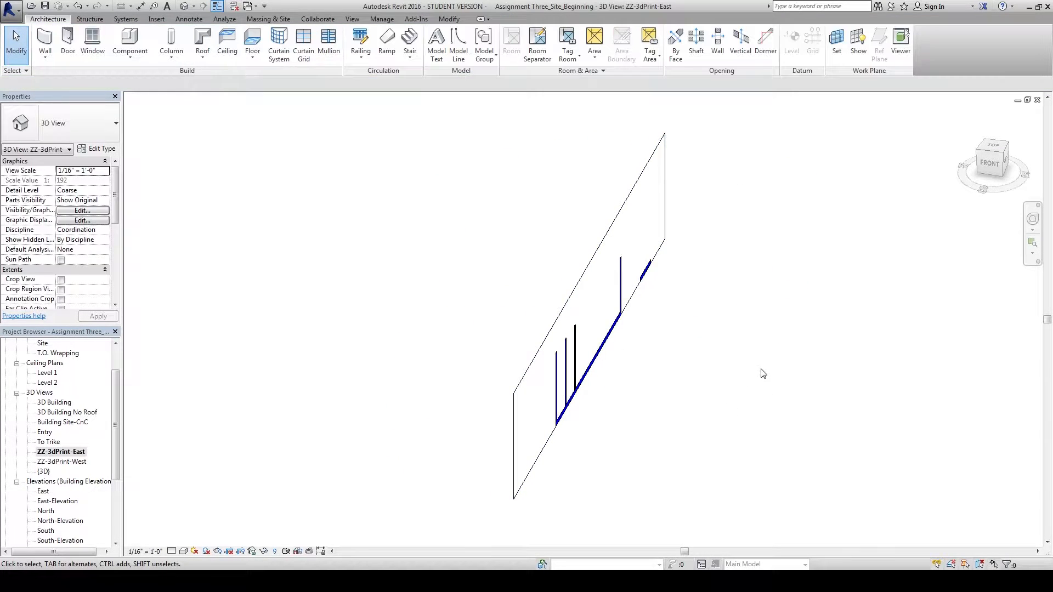
- Pull the section box's east face outward until it clears the far corner of the building's angled slab
left_click(624, 203)
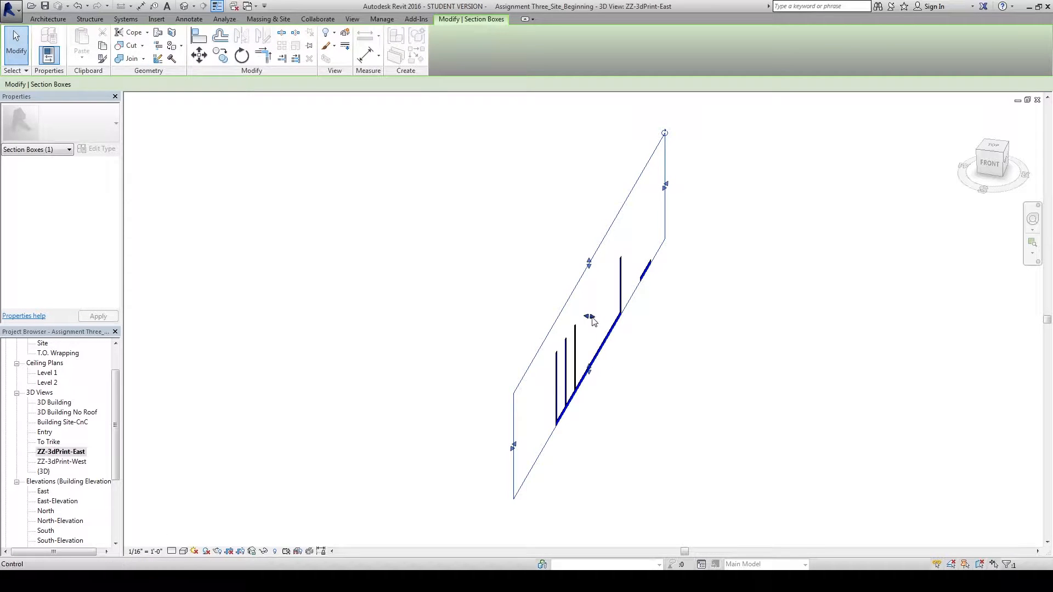
left_click_drag(589, 317, 877, 389)
middle_click_drag(864, 430, 775, 324)
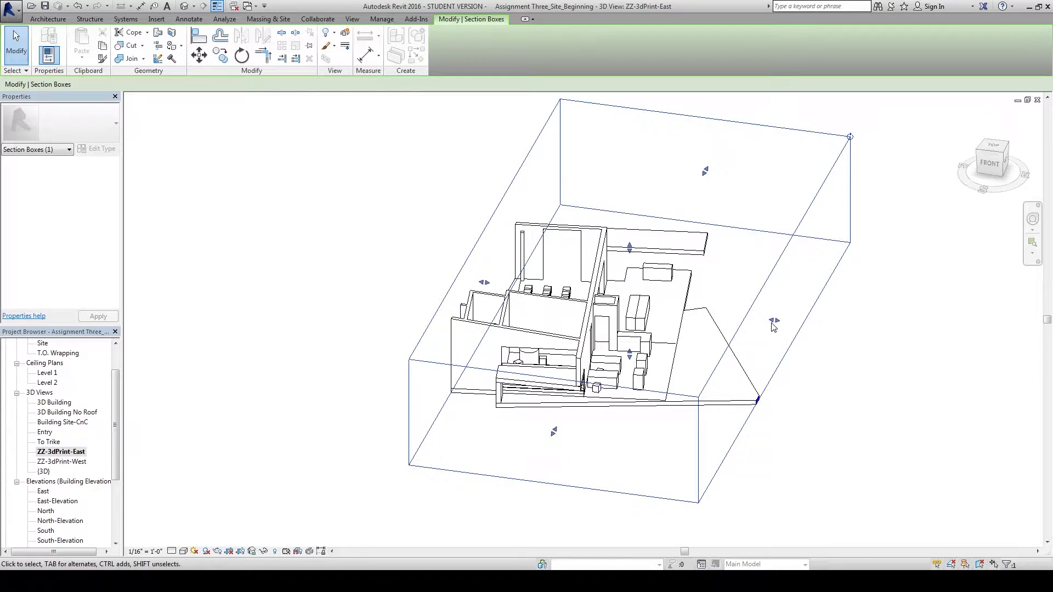
left_click_drag(775, 320, 794, 323)
- Examine the trimmed east half and its cut face from several sides, deselecting the section box
mouse_move(390, 334)
middle_mouse_down("shift")
mouse_move(364, 308)
mouse_move(400, 333)
middle_mouse_up("shift")
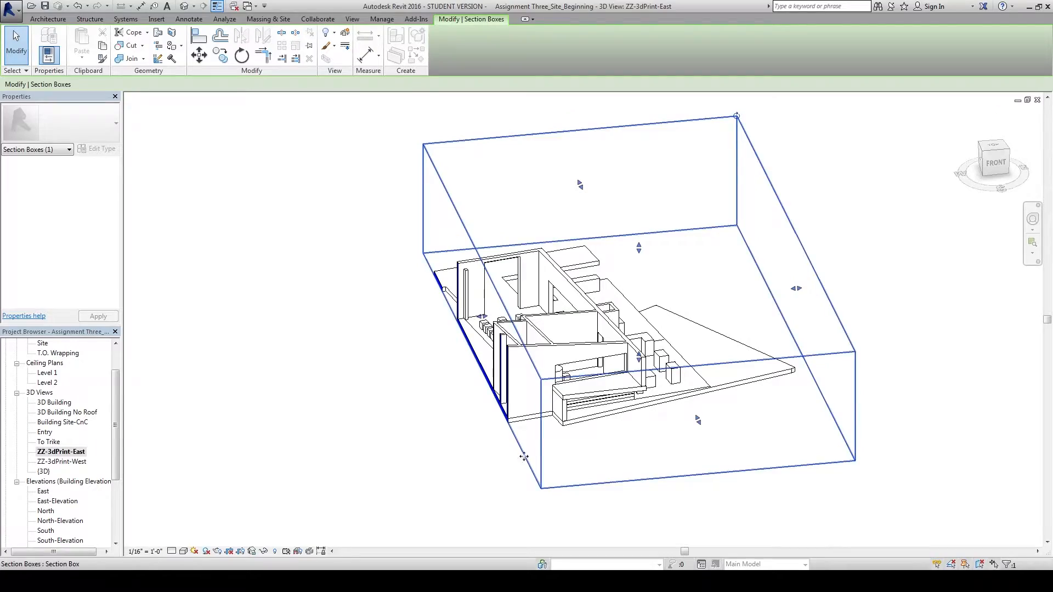
middle_click_drag(397, 360, 740, 410, "shift")
middle_click_drag(826, 455, 278, 345, "shift")
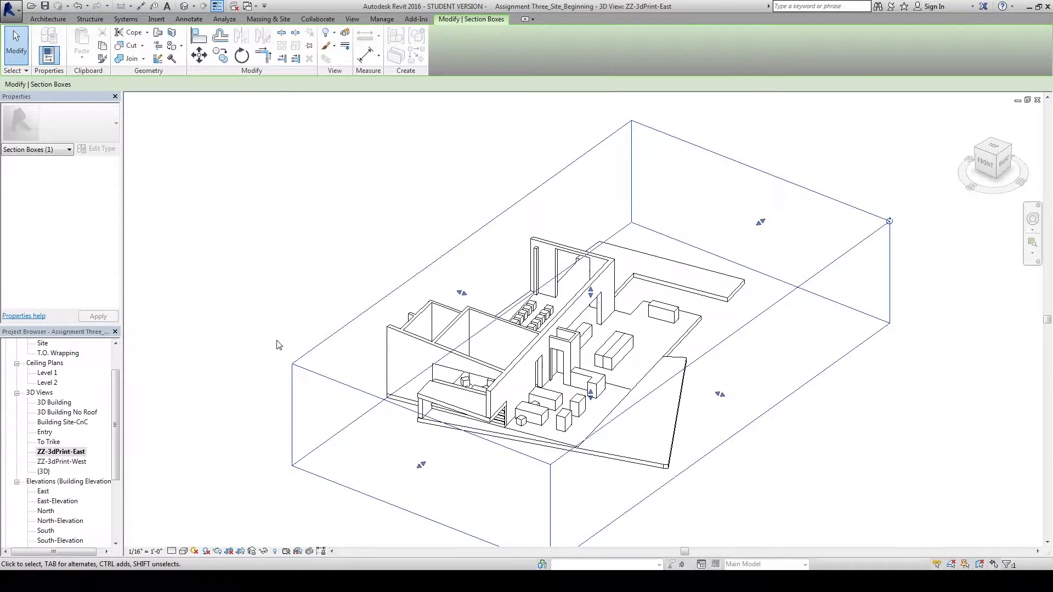
scroll(279, 345, "up", 1)
left_click(281, 281)
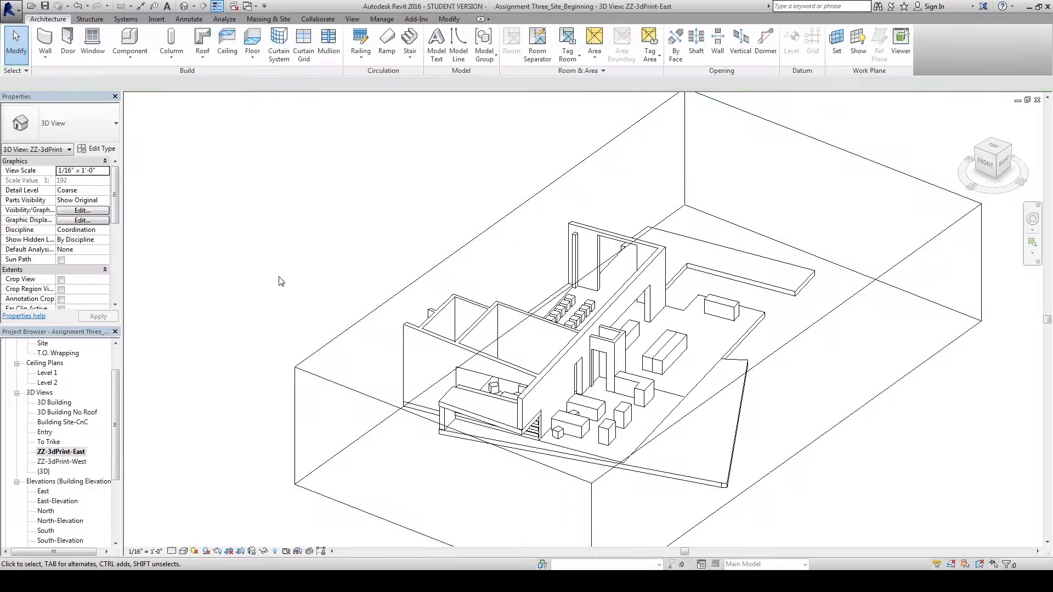
middle_click_drag(301, 277, 273, 282)
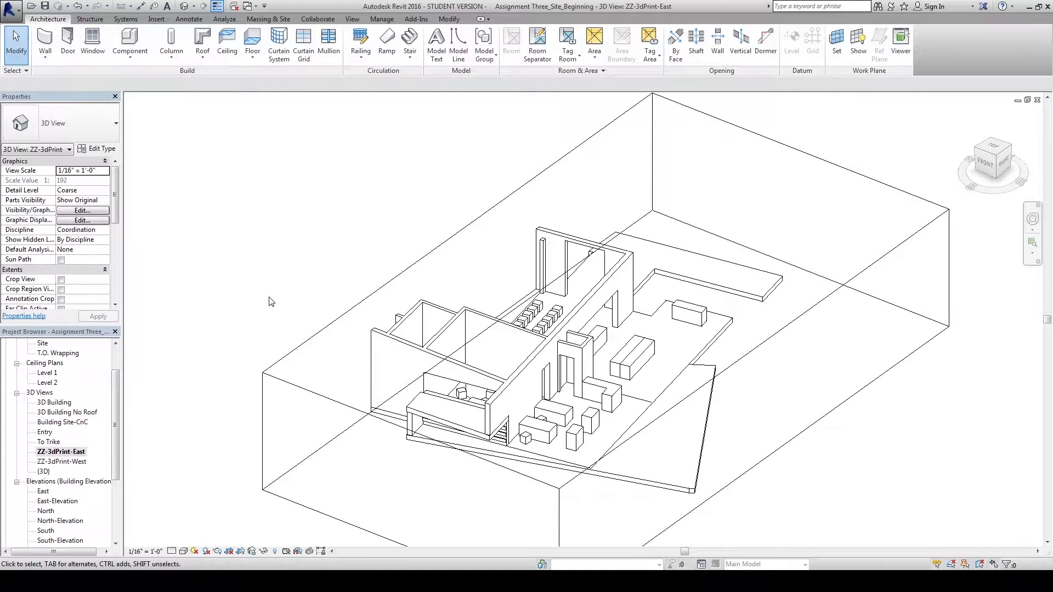
middle_click_drag(325, 215, 389, 212, "shift")
middle_click_drag(874, 512, 858, 502)
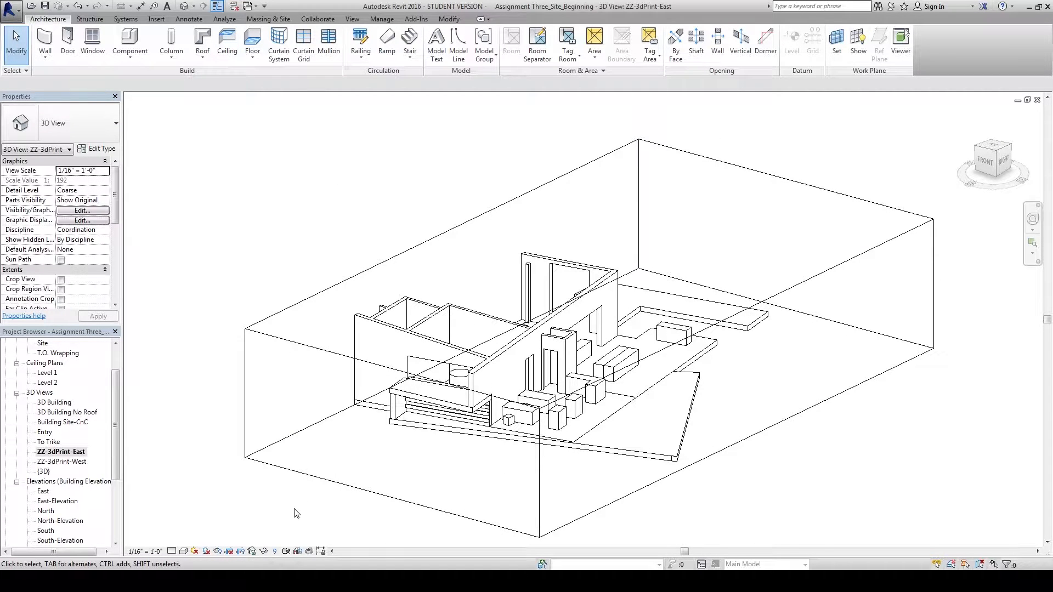
- Switch to the web browser, view the STL Exporter 2016 page on Autodesk Exchange Apps, and return to Revit
left_click(78, 580)
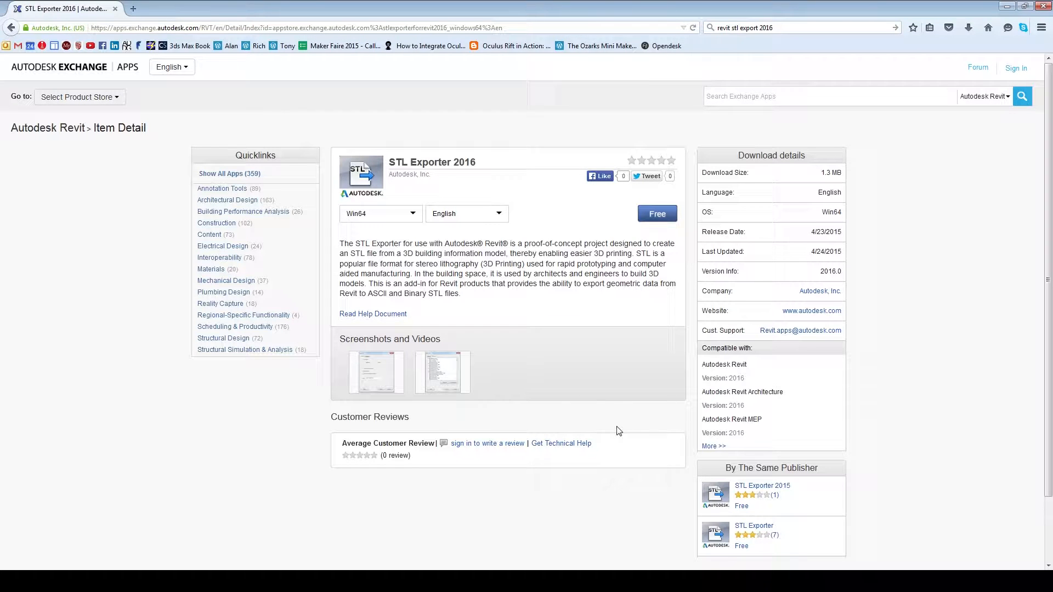
left_click(794, 29)
left_click(953, 209)
left_click(1007, 6)
- Export the ZZ-3dPrint-East view with STL Exporter for Revit, saving it to the Desktop as MuseumEast
middle_click_drag(327, 177, 313, 194, "shift")
left_click(415, 19)
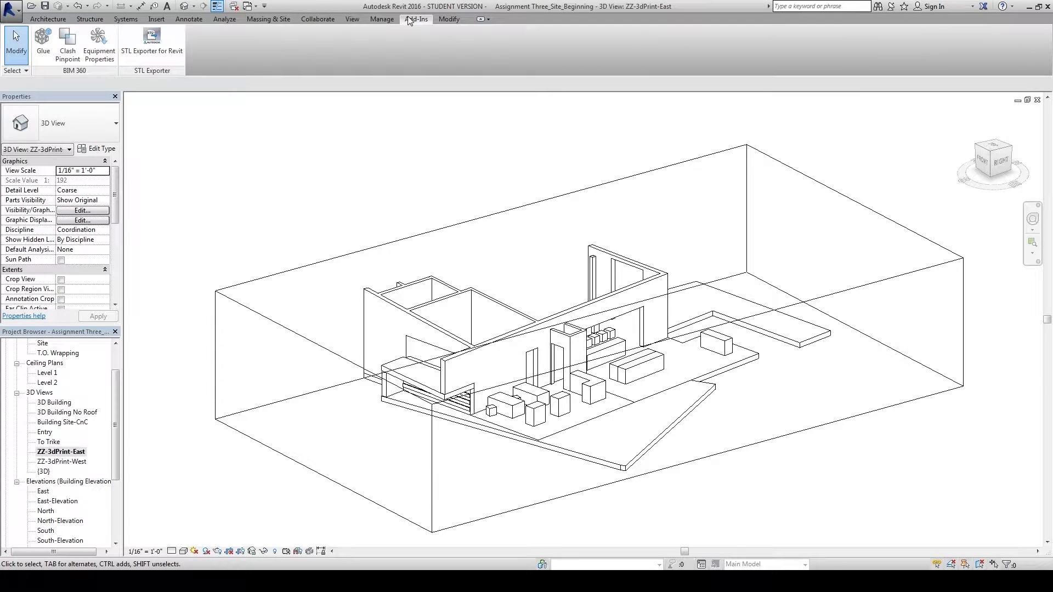
mouse_move(309, 159)
middle_mouse_down("shift")
mouse_move(571, 203)
mouse_move(444, 201)
middle_mouse_up("shift")
middle_click_drag(254, 141, 236, 141)
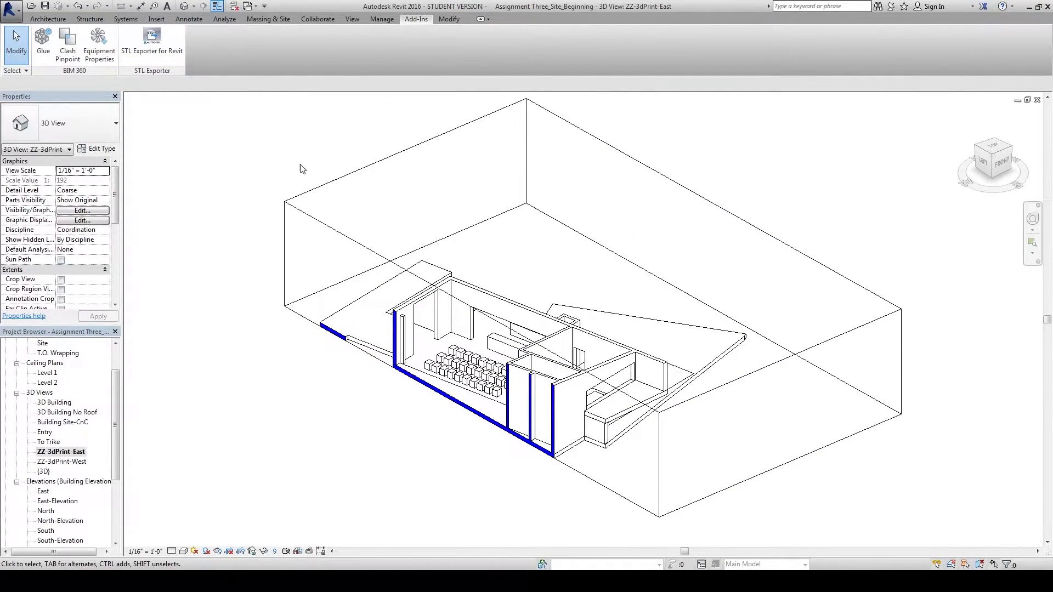
left_click(156, 49)
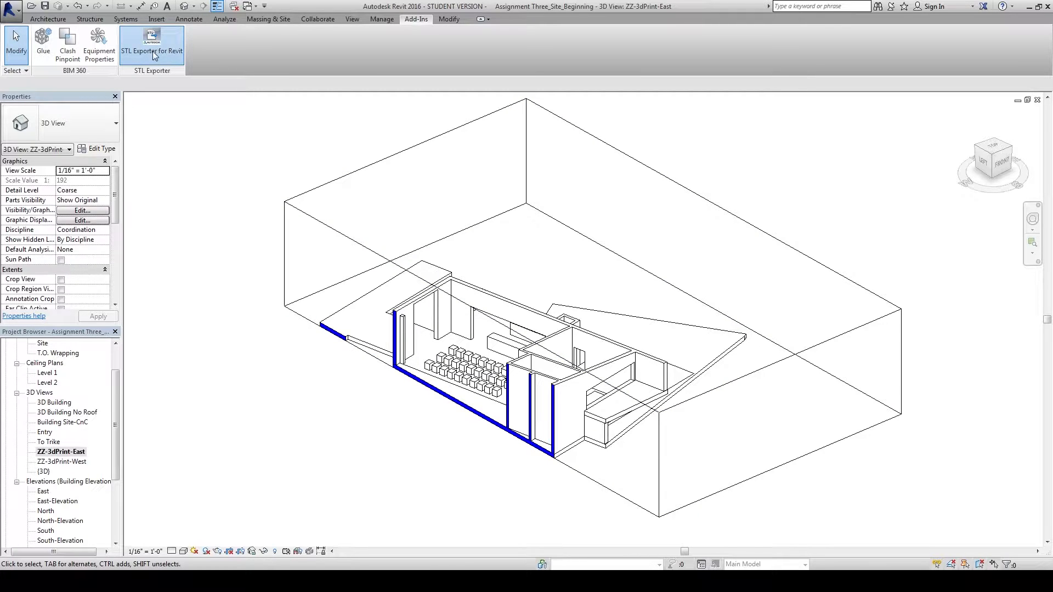
left_click(554, 396)
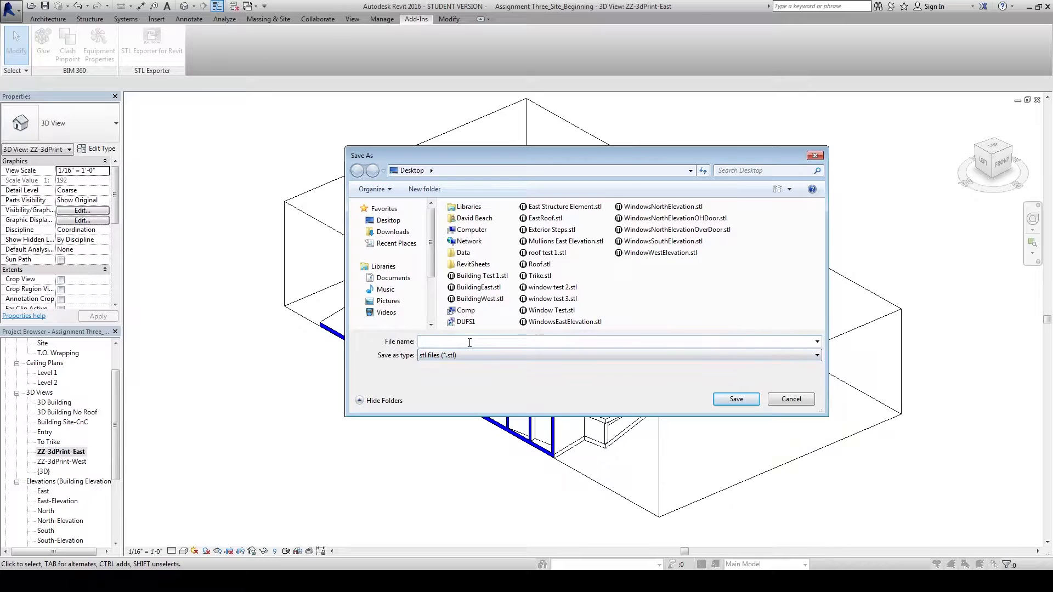
type("MuseumEast")
key("Return")
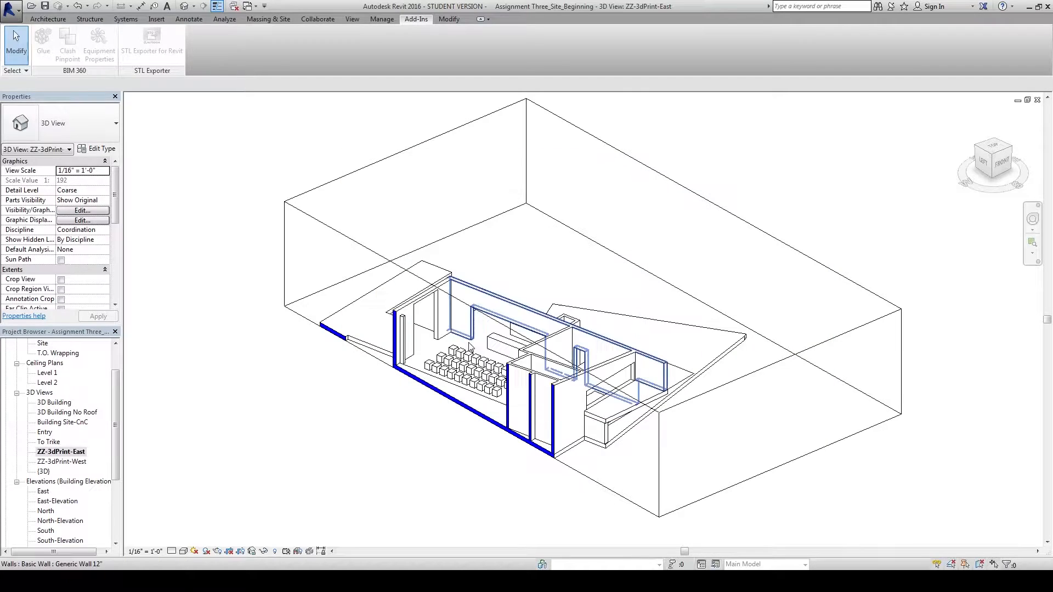
- Open the ZZ-3dPrint-West view and export it as a binary STL file named Museum on the Desktop
middle_click_drag(367, 434, 474, 398)
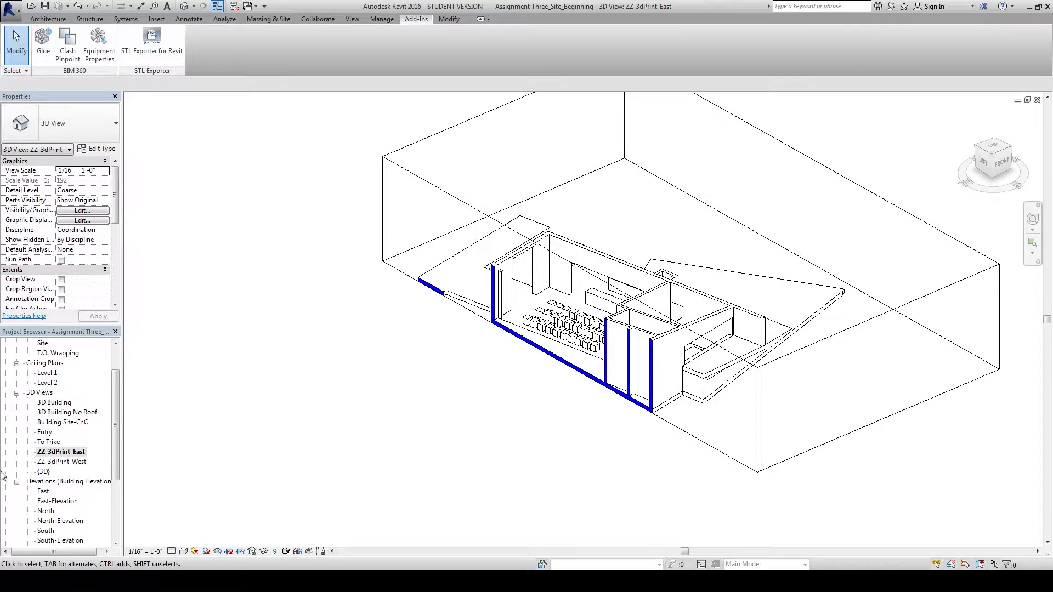
double_click(73, 462)
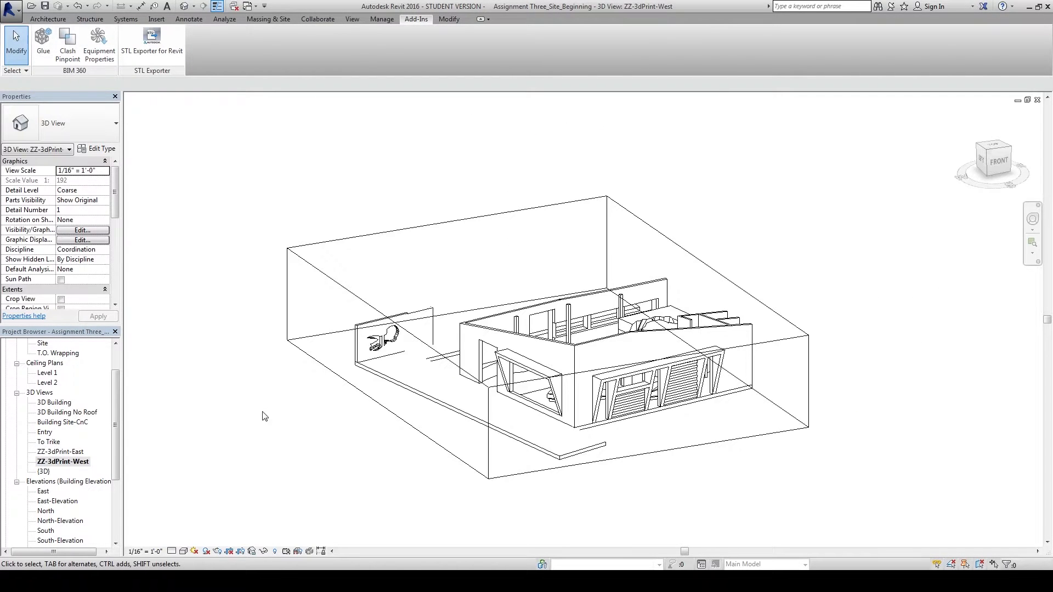
left_click(152, 39)
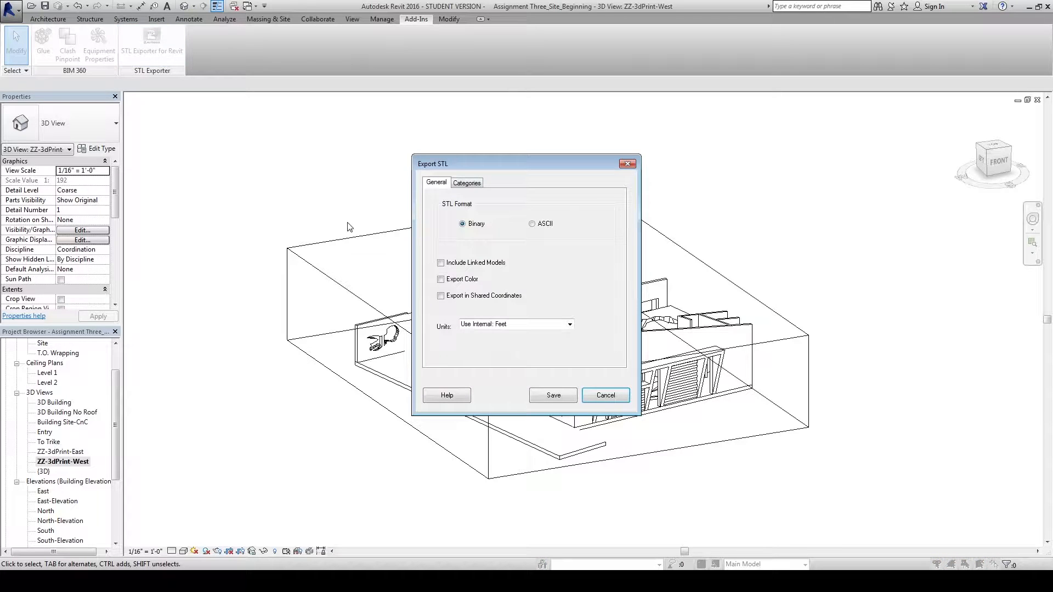
left_click(554, 394)
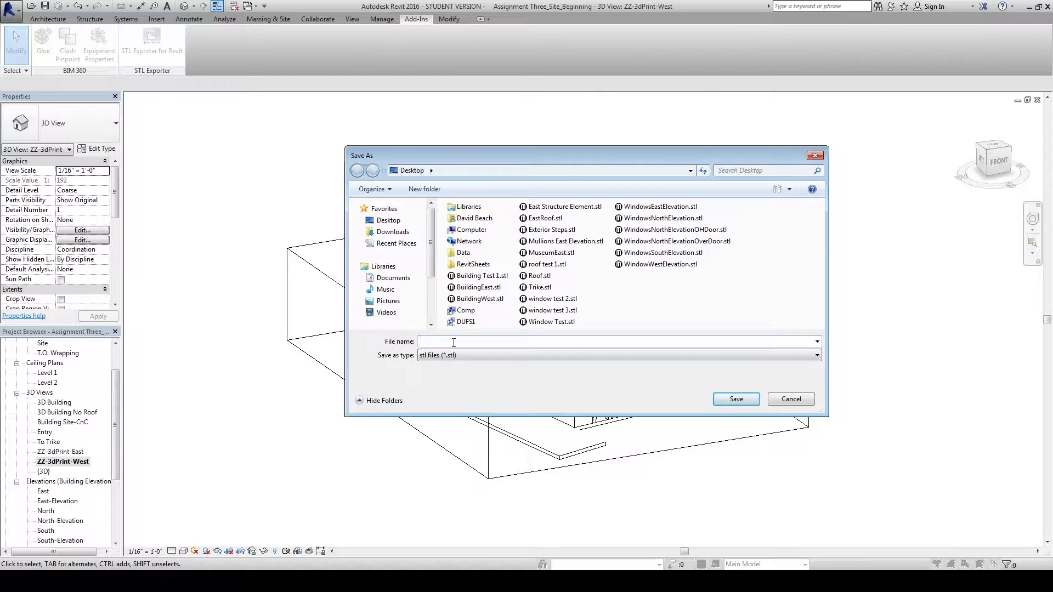
type("Museum")
left_click(739, 403)
middle_click_drag(775, 455, 719, 439, "shift")
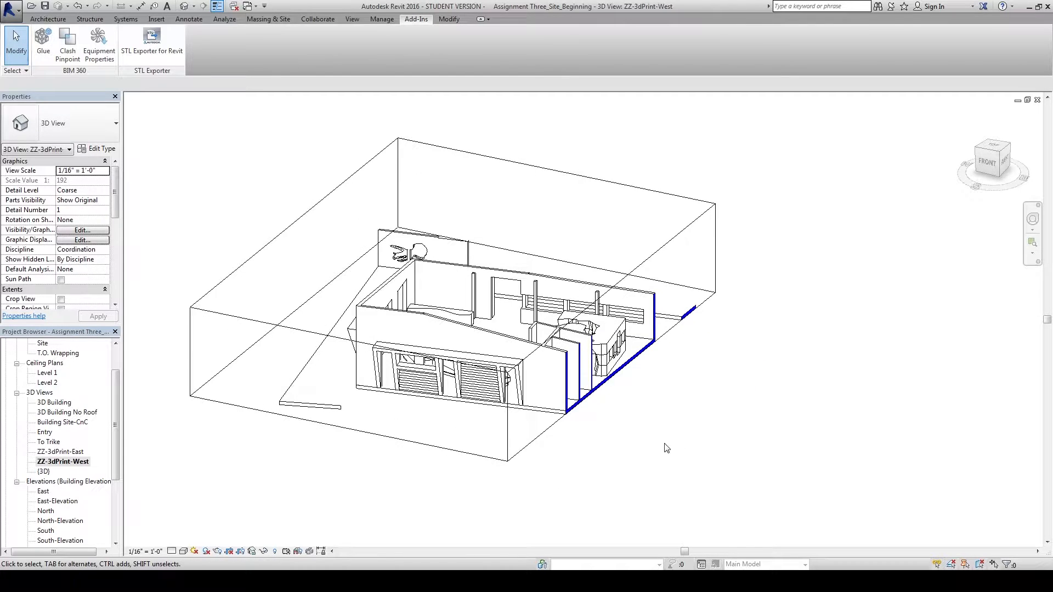
- Open the ZZ-3dPrint-East view and examine the cut face and the overhanging wall end from several sides
double_click(72, 452)
middle_click_drag(664, 469, 474, 367, "shift")
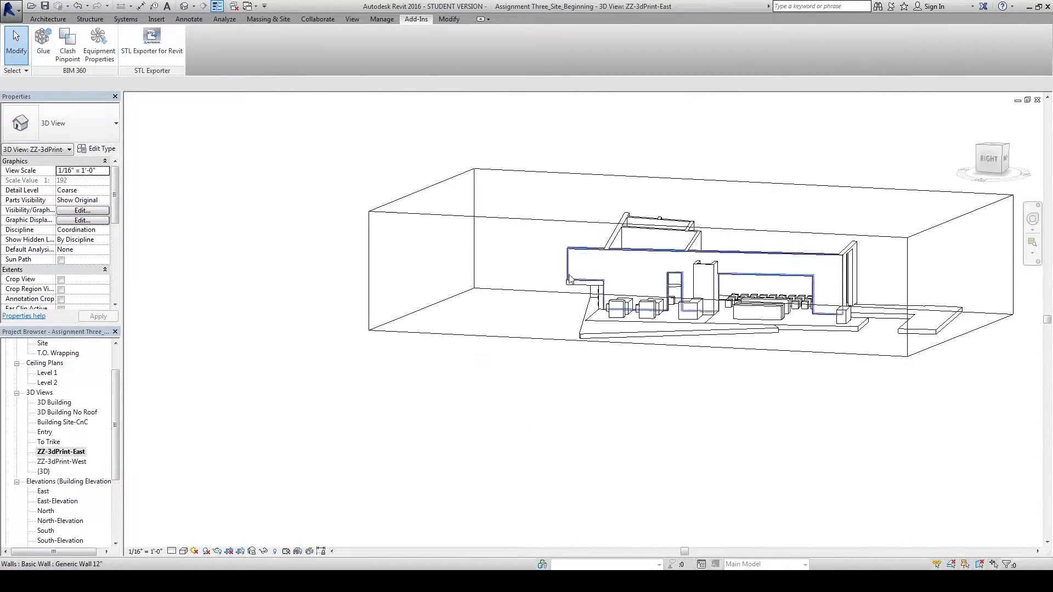
scroll(574, 294, "up", 3)
middle_click_drag(551, 350, 785, 433, "shift")
middle_click_drag(843, 479, 346, 538)
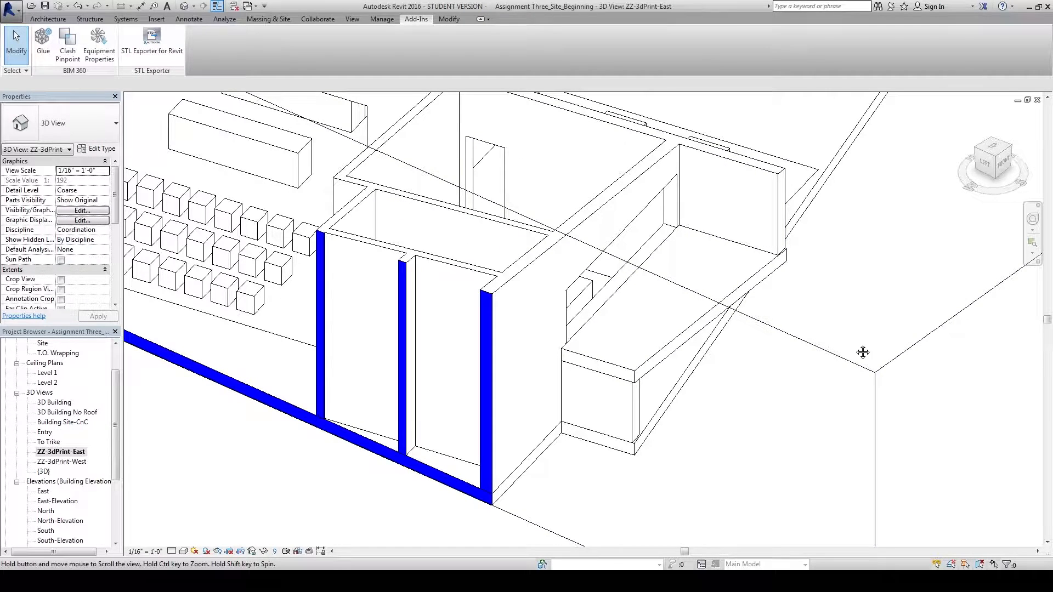
middle_click_drag(857, 348, 723, 400)
- Start a new in-place model component in the Generic Models category
left_click(996, 155)
scroll(766, 360, "up", 5)
left_click(221, 7)
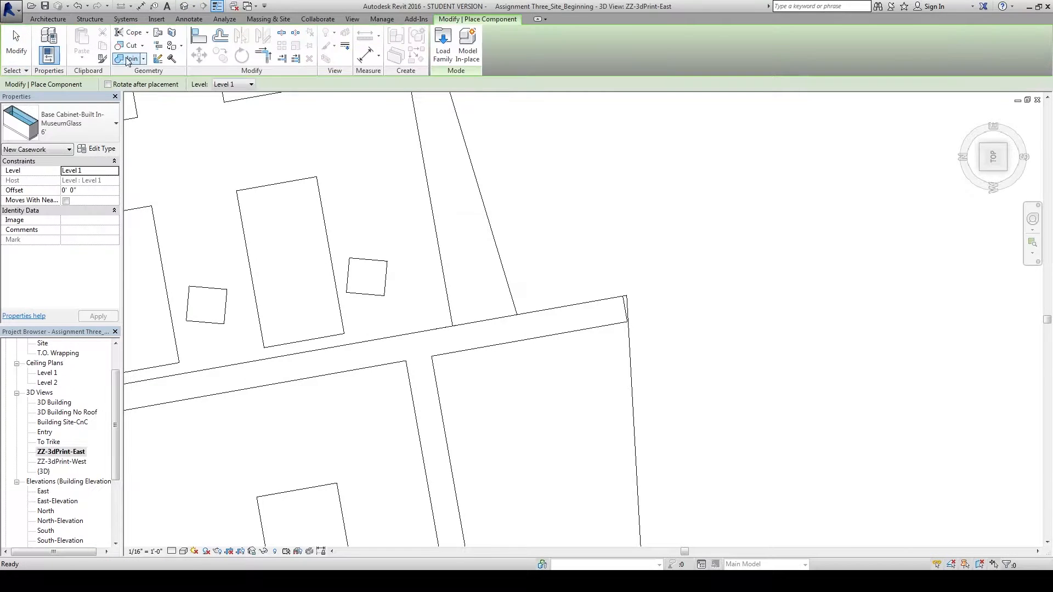
left_click(465, 45)
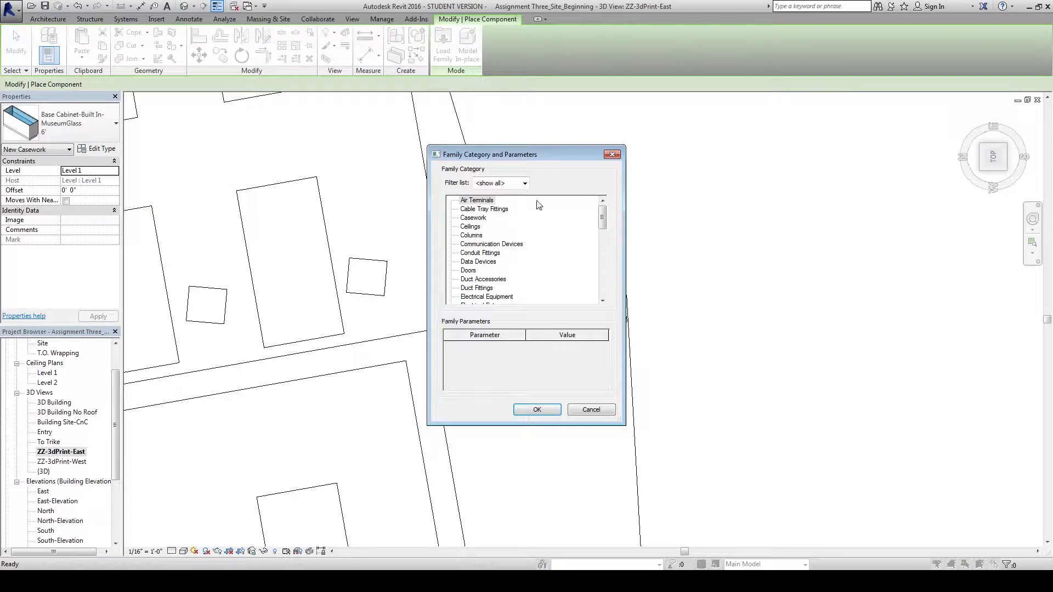
left_click_drag(602, 214, 603, 227)
scroll(584, 246, "down", 2)
left_click(482, 262)
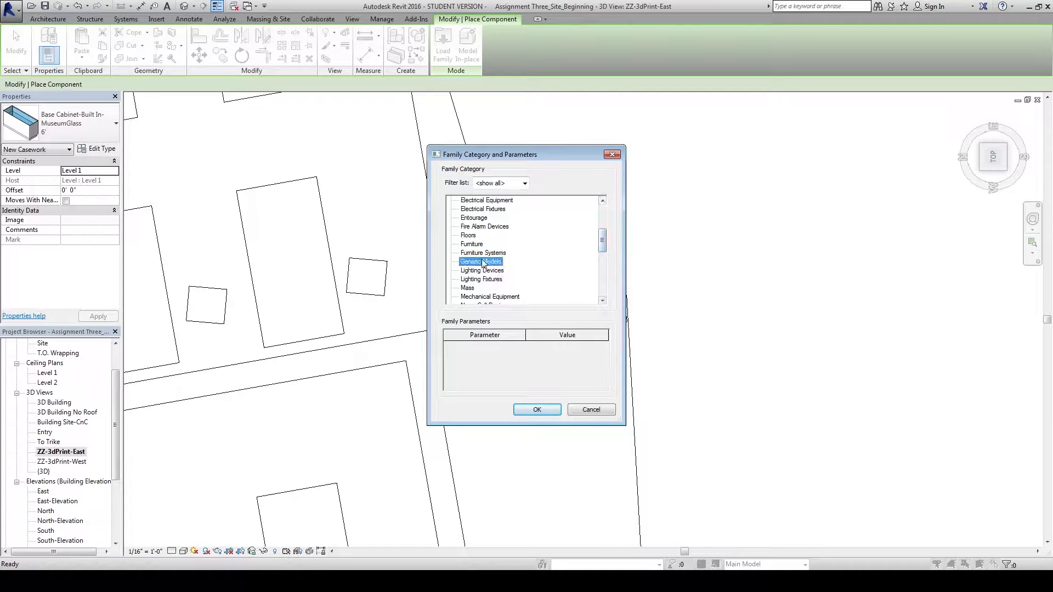
left_click(537, 410)
left_click(526, 309)
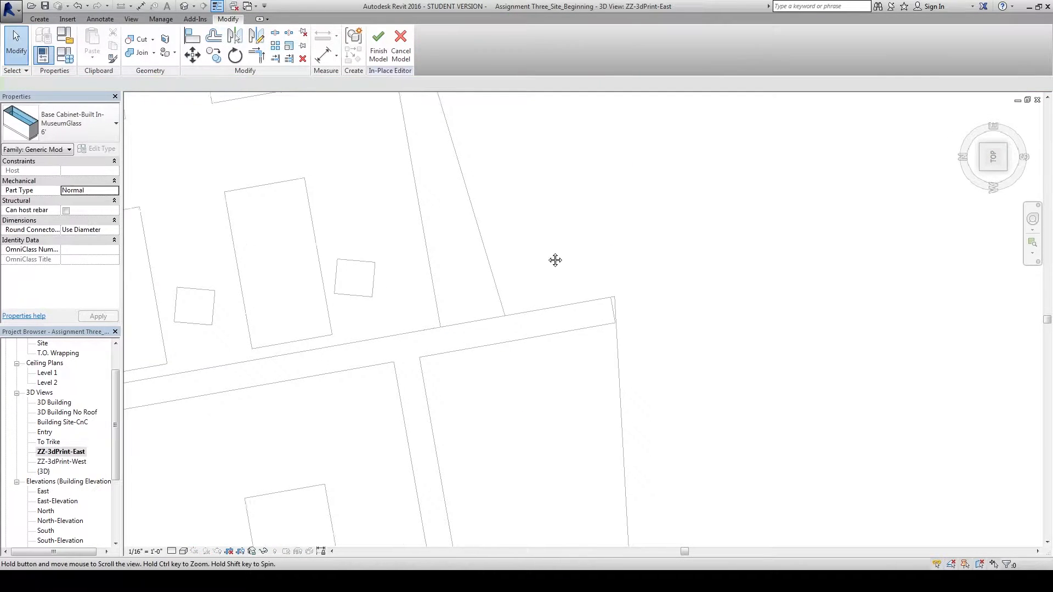
- Sketch a closed four-sided extrusion profile, about 1'-4" per side, at the free outer end of the overhanging wall
left_click(39, 18)
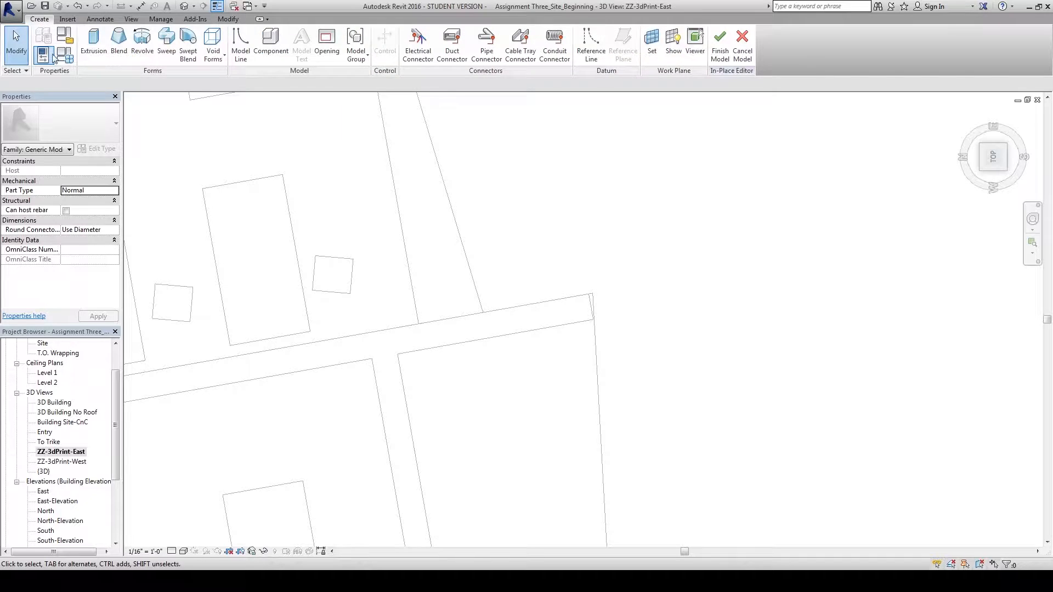
left_click(87, 37)
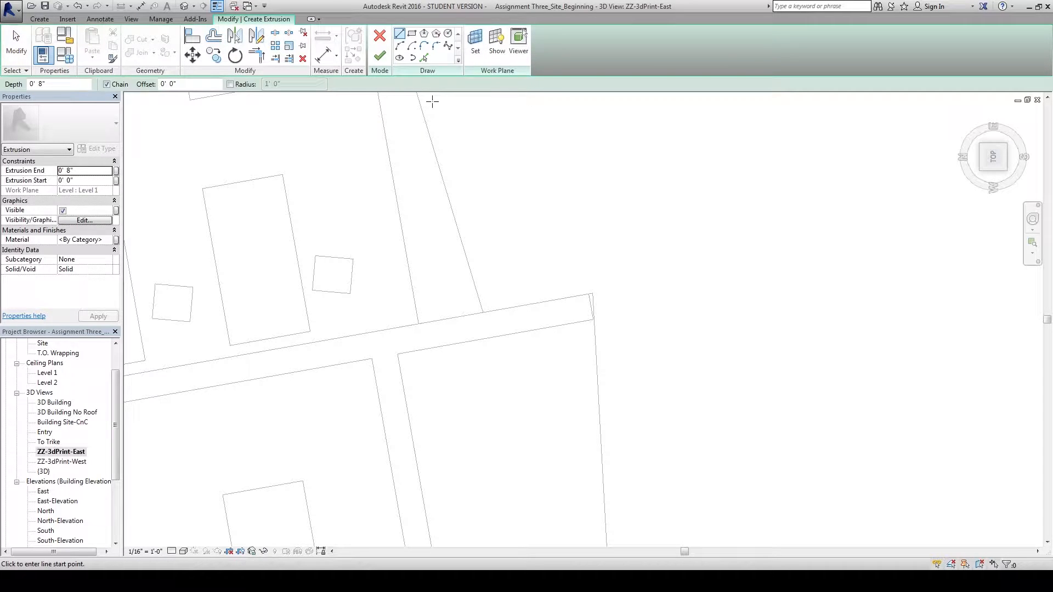
scroll(556, 290, "up", 2)
left_click(612, 295)
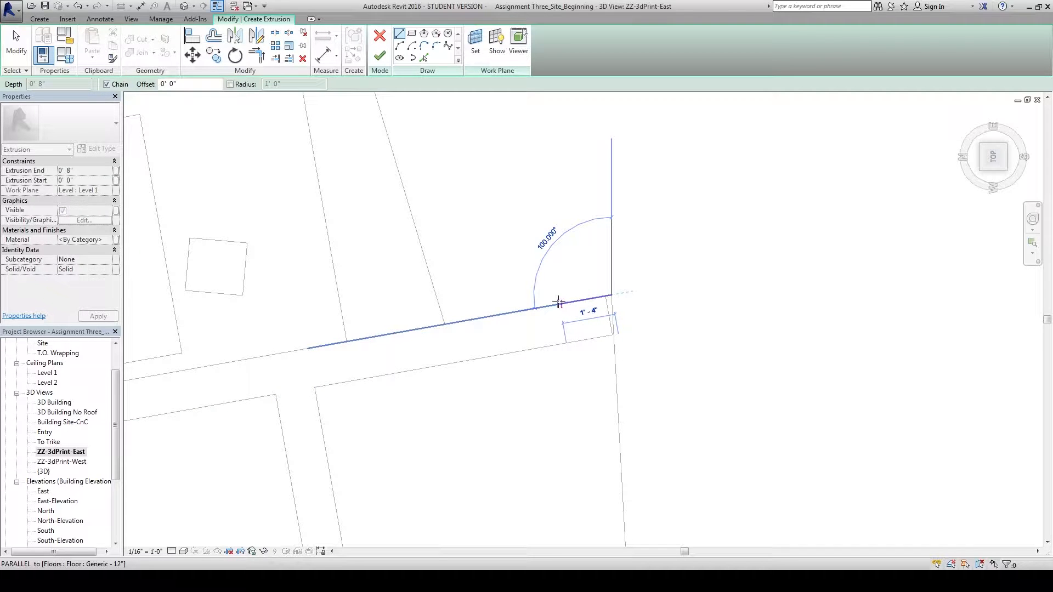
left_click(559, 304)
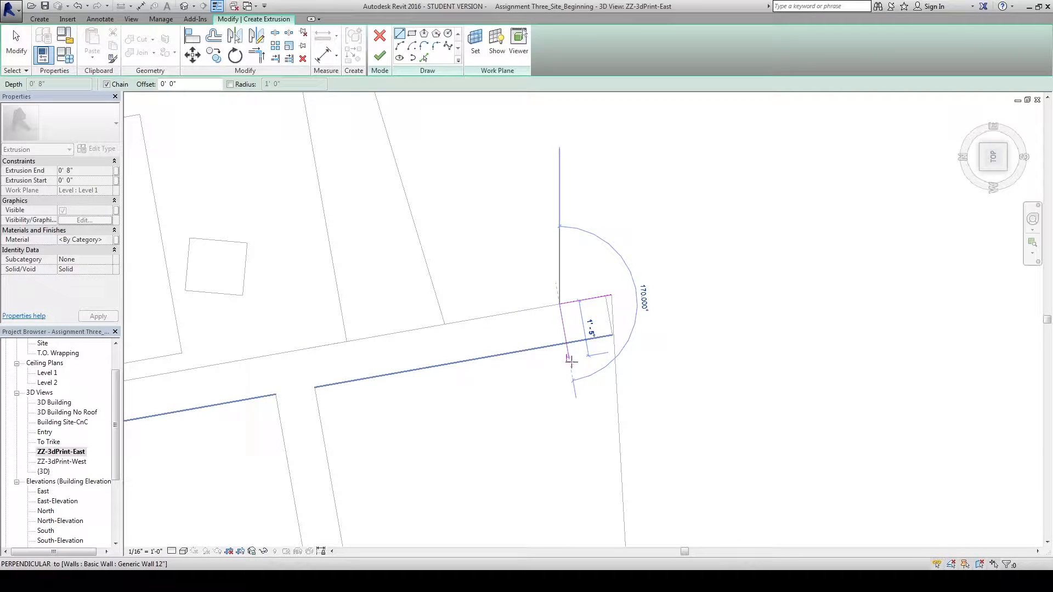
left_click(568, 355)
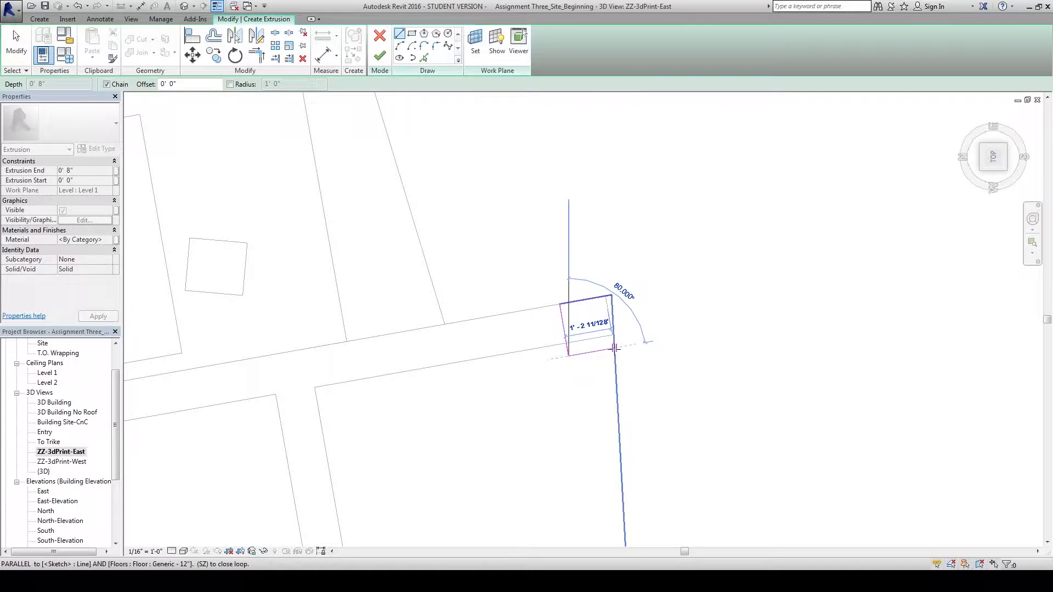
left_click(614, 347)
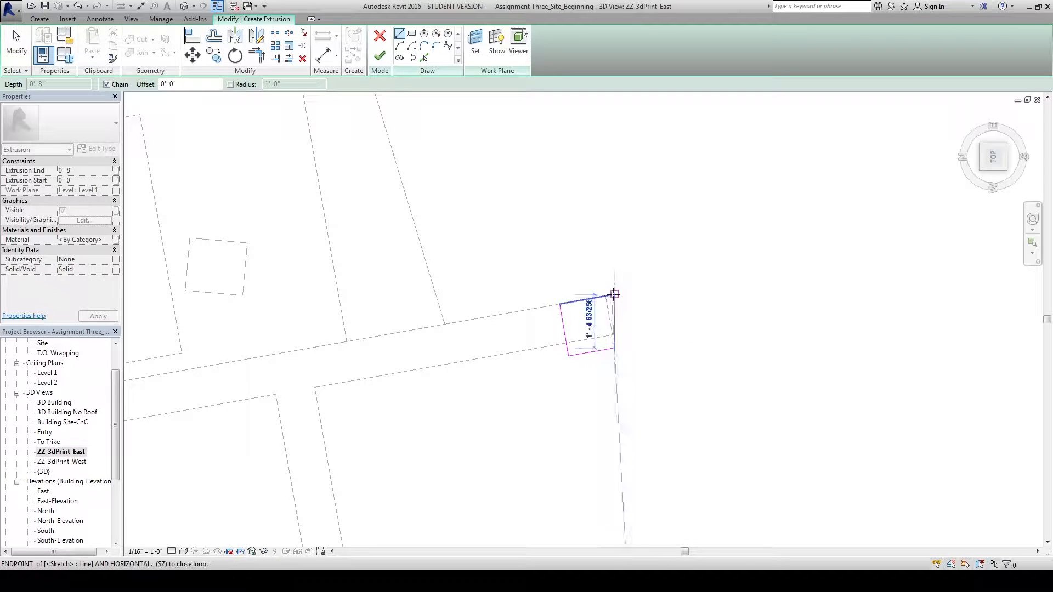
scroll(616, 293, "up", 4)
left_click(602, 286)
key("Escape")
key("Escape")
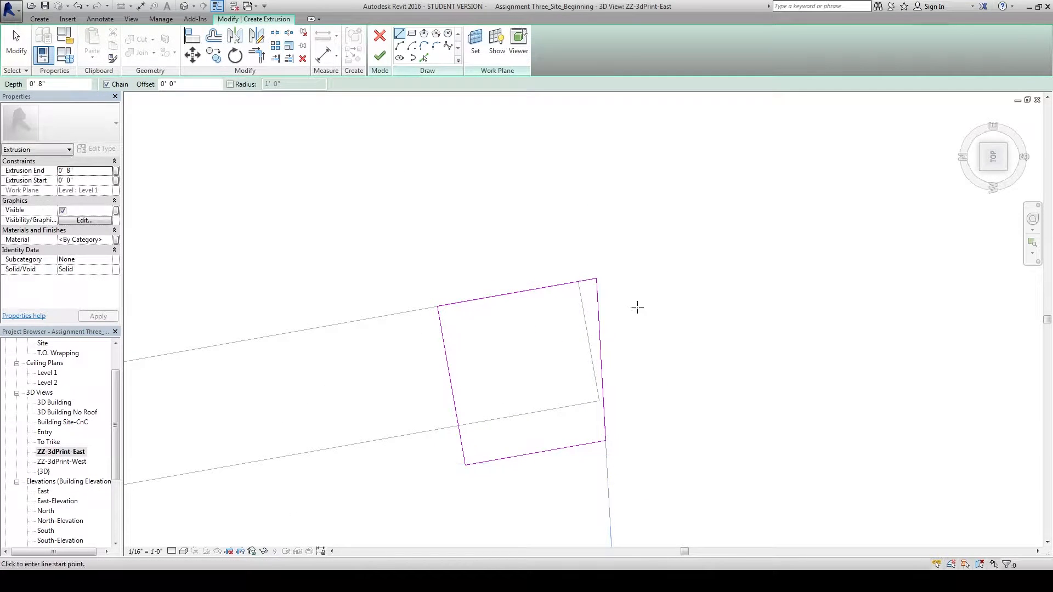
- Finish the extrusion sketch and stretch the block's upper face up to the overhanging corner to form a support column
scroll(641, 307, "down", 5)
middle_click_drag(705, 353, 662, 270, "shift")
scroll(662, 270, "down", 5)
middle_click_drag(625, 413, 567, 266, "shift")
scroll(430, 401, "up", 5)
mouse_move(429, 402)
middle_mouse_down("shift")
mouse_move(400, 277)
mouse_move(529, 350)
middle_mouse_up("shift")
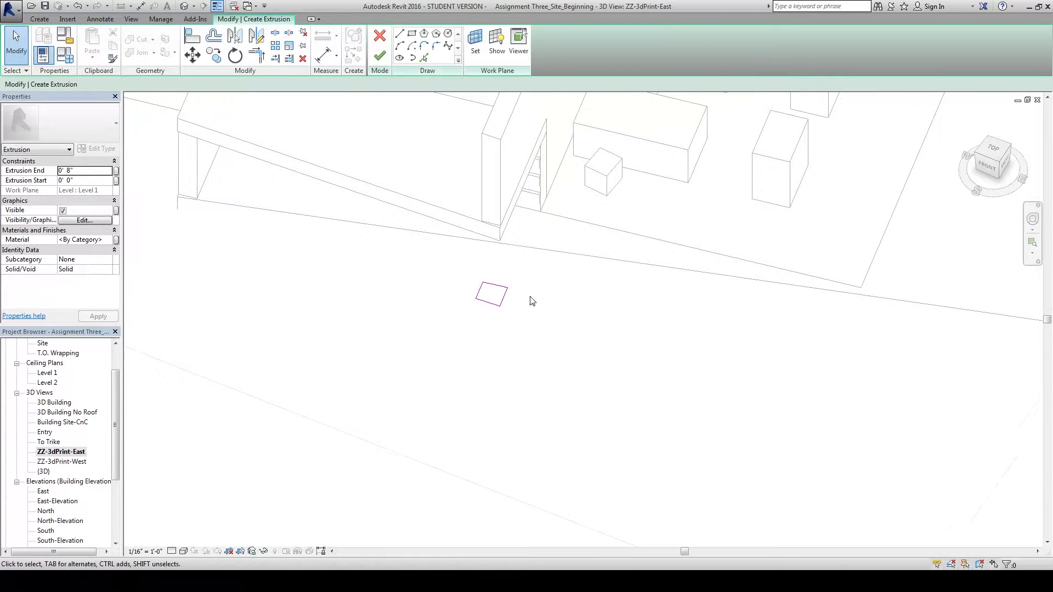
left_click(380, 55)
mouse_move(537, 289)
middle_mouse_down("shift")
mouse_move(590, 291)
mouse_move(714, 225)
mouse_move(658, 182)
middle_mouse_up("shift")
left_click_drag(494, 283, 493, 204)
scroll(591, 258, "down", 2)
middle_click_drag(616, 311, 712, 237, "shift")
- Extend the support column's lower end downward and finish the in-place model
left_click_drag(518, 291, 518, 334)
left_click(619, 391)
middle_click_drag(625, 395, 506, 473, "shift")
left_click(379, 45)
- Examine the new support column under the overhanging corner, close up and within the whole east half
scroll(564, 357, "up", 3)
middle_click_drag(566, 355, 537, 436)
scroll(535, 429, "up", 1)
middle_click_drag(461, 399, 552, 393, "shift")
scroll(552, 394, "down", 5)
scroll(523, 429, "up", 2)
middle_click_drag(487, 404, 347, 441, "shift")
scroll(343, 430, "down", 1)
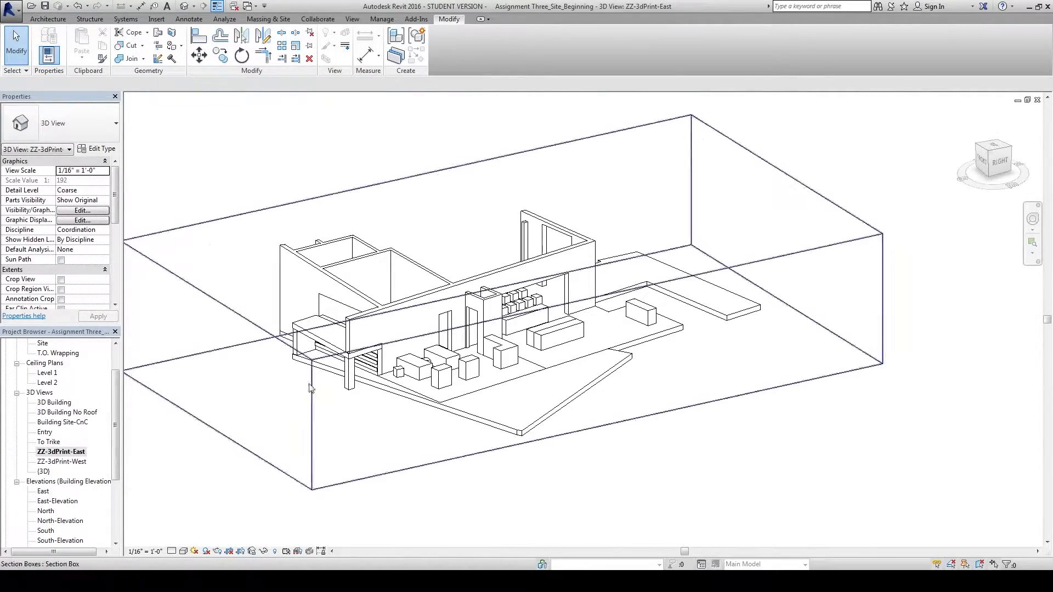
middle_click_drag(314, 392, 331, 425)
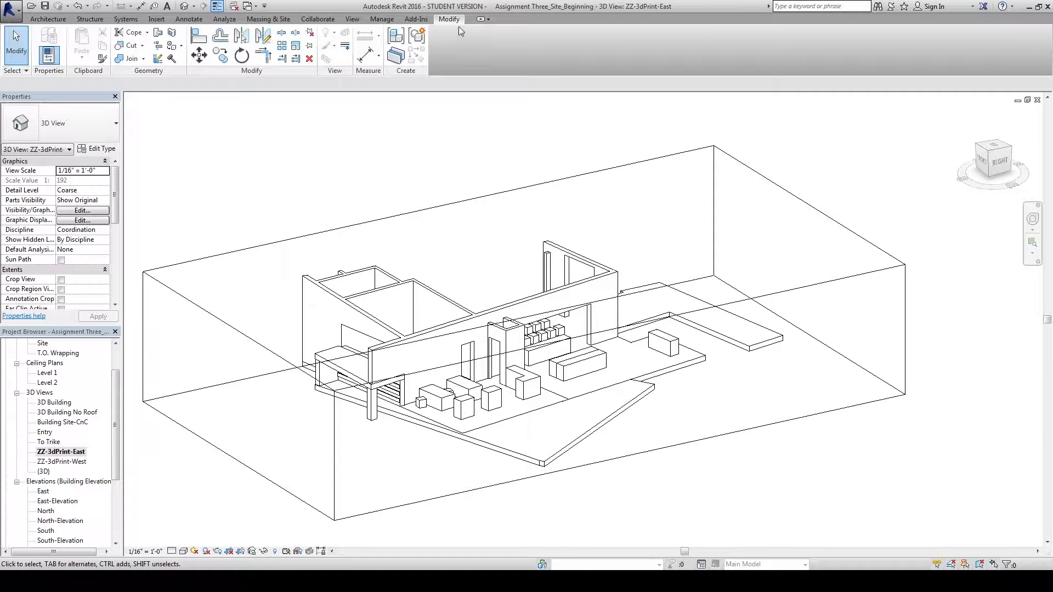
- Export the east view again as a binary STL file named MuseumEast on the Desktop, replacing the existing file
left_click(422, 20)
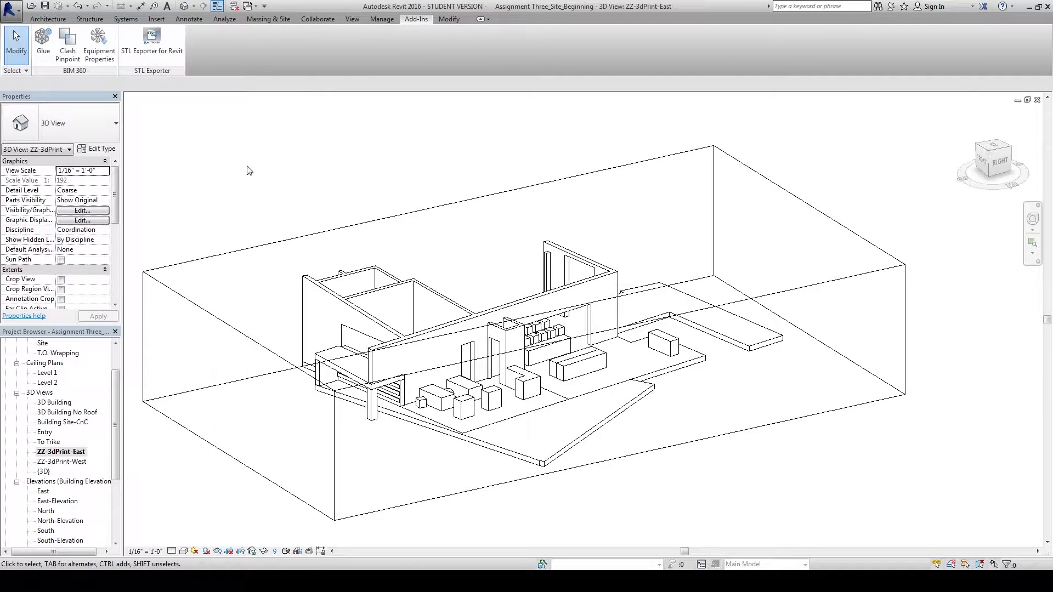
middle_click_drag(241, 187, 290, 171)
left_click(160, 53)
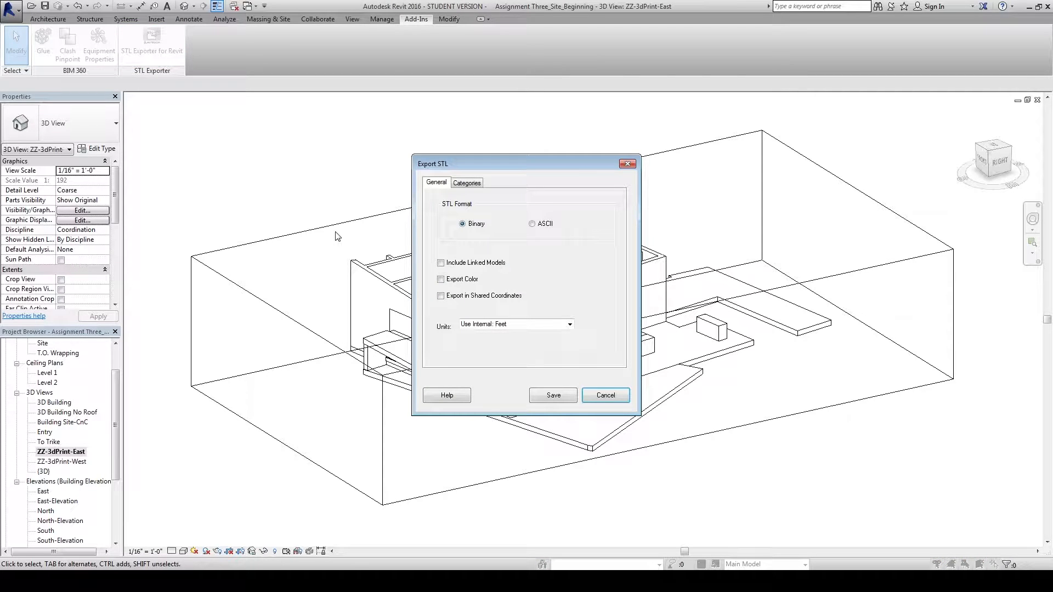
left_click(565, 400)
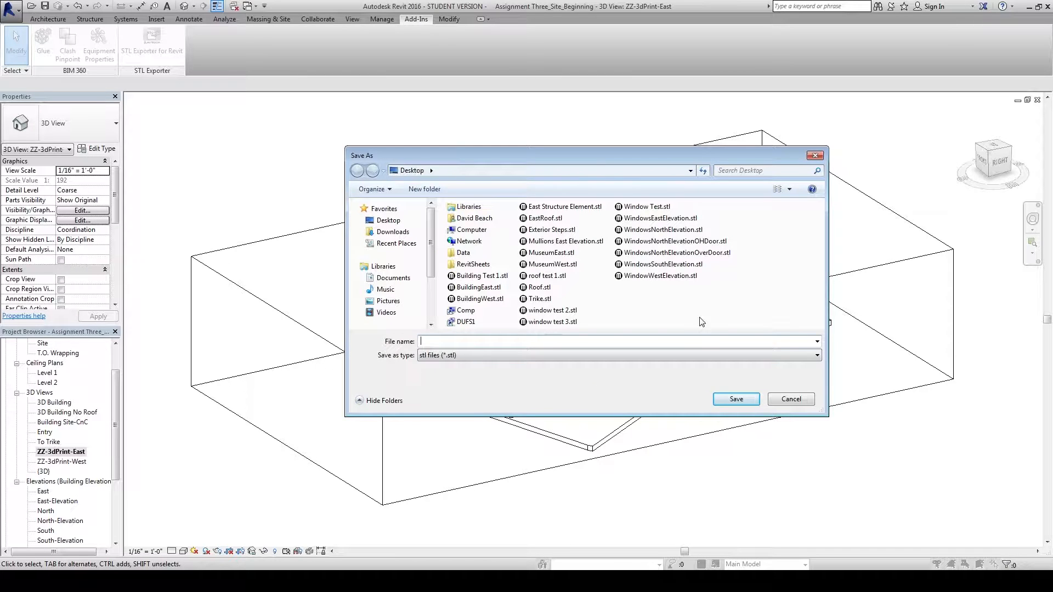
type("Mu")
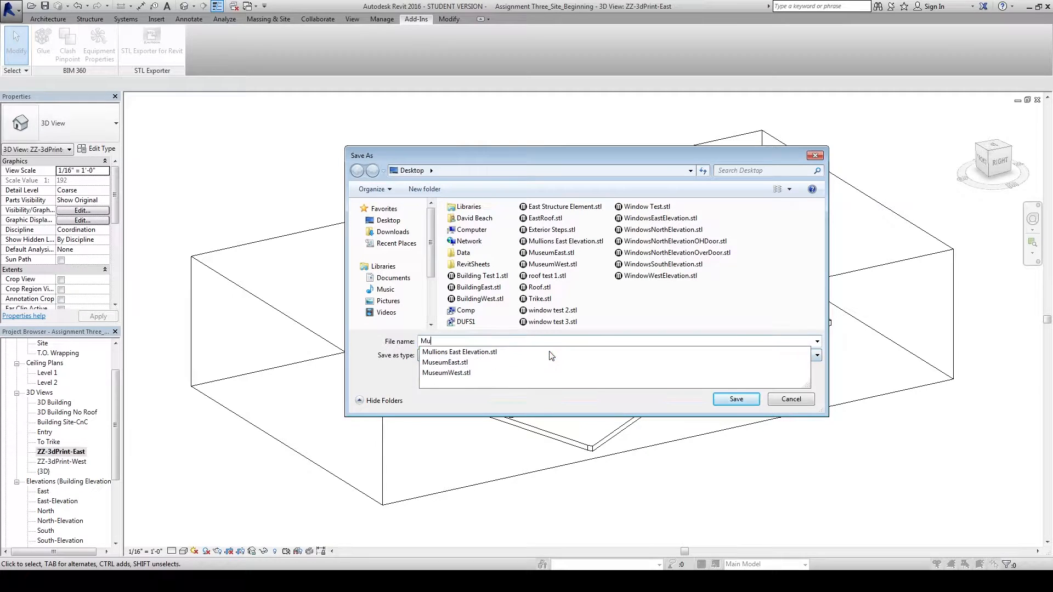
type("seum")
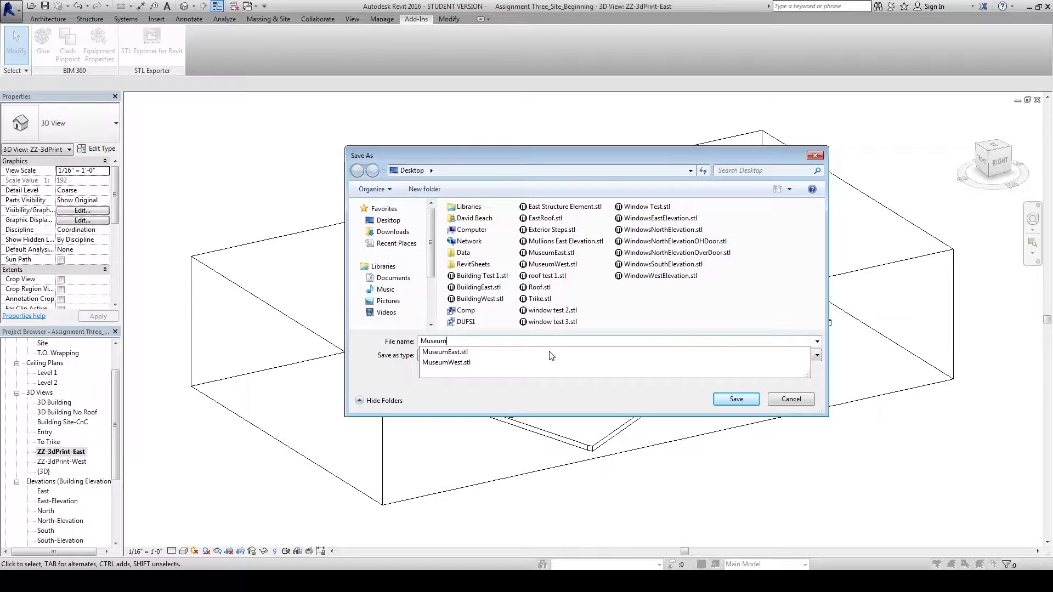
type("East")
key("Return")
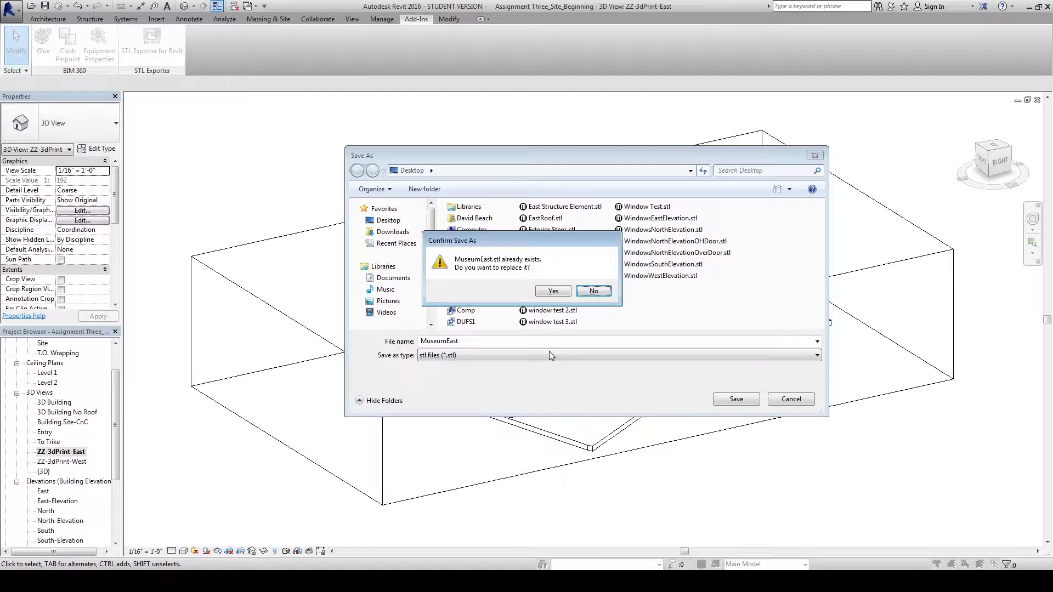
left_click(565, 293)
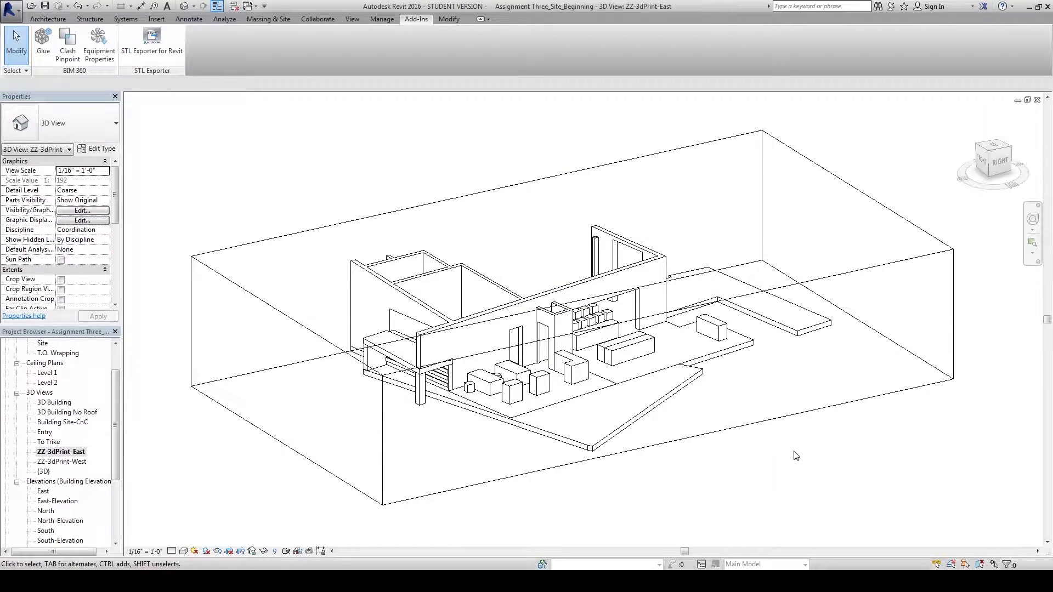
middle_click_drag(644, 459, 748, 523, "shift")
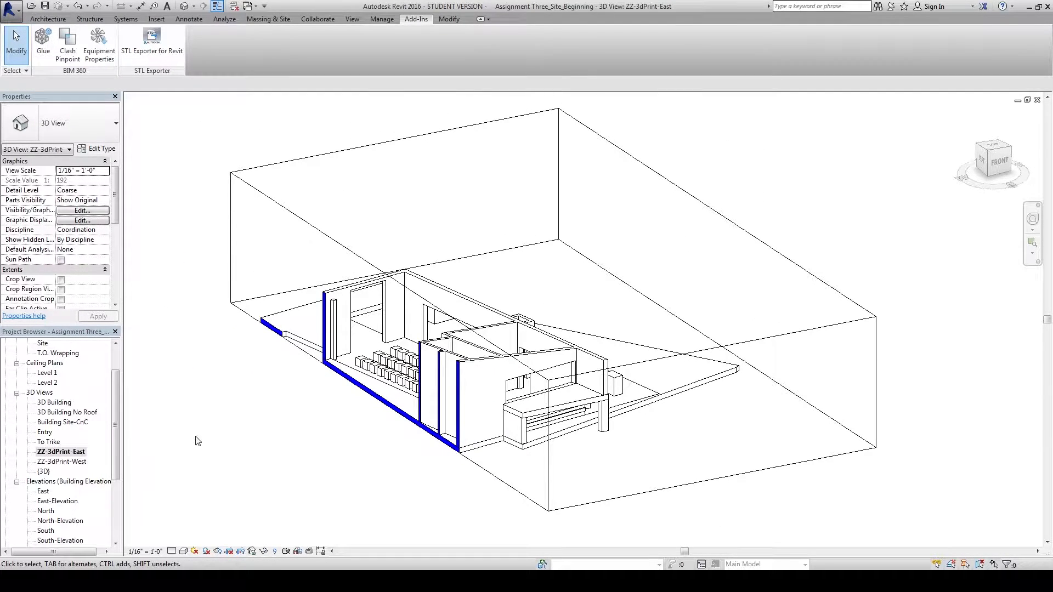